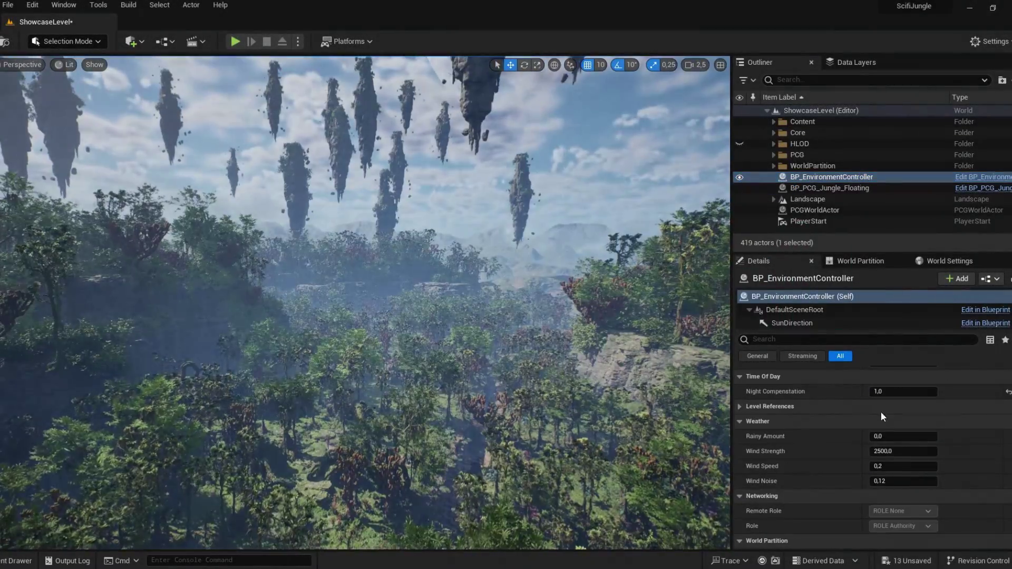
- On BP_EnvironmentController, set Clock Hours to 16 and Weather Rainy Amount to 1.0
scroll(865, 424, up, 3)
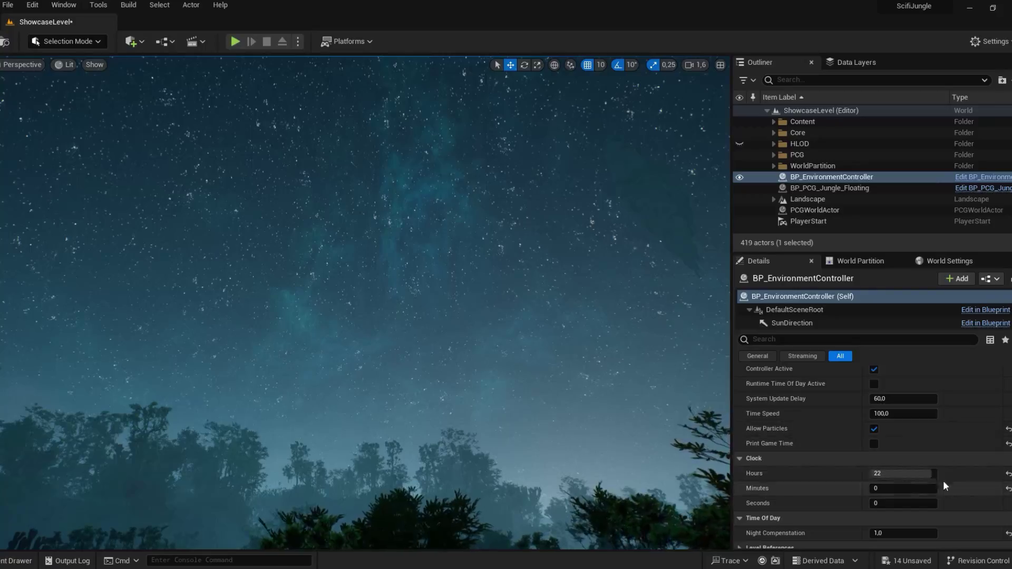
drag(928, 474, 896, 474)
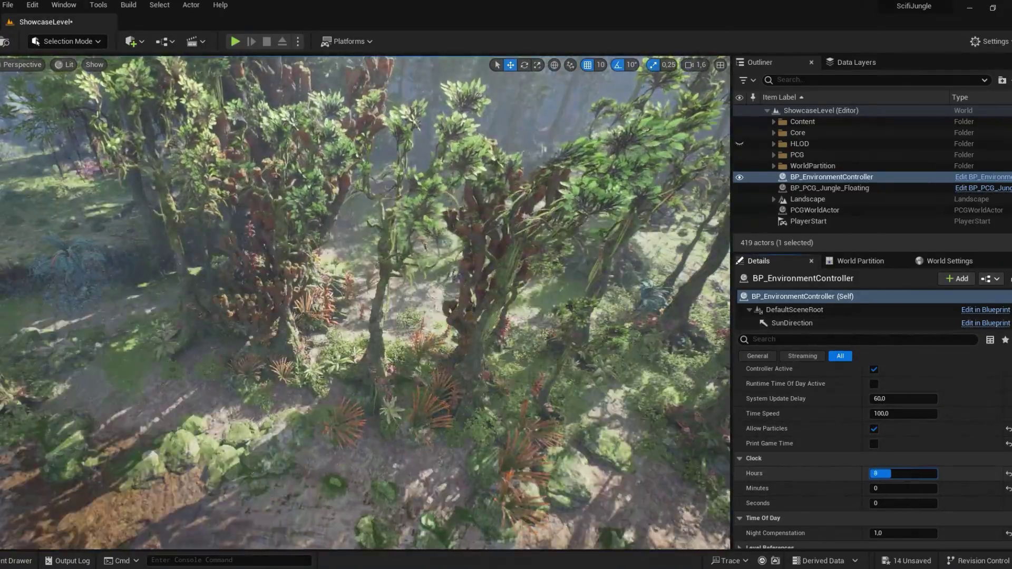
scroll(842, 435, down, 2)
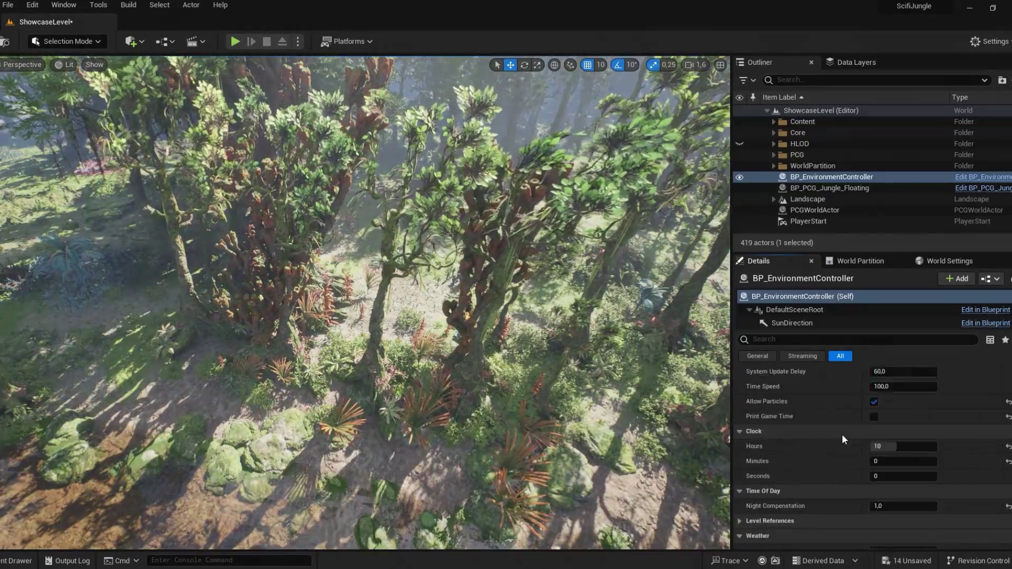
scroll(869, 459, down, 2)
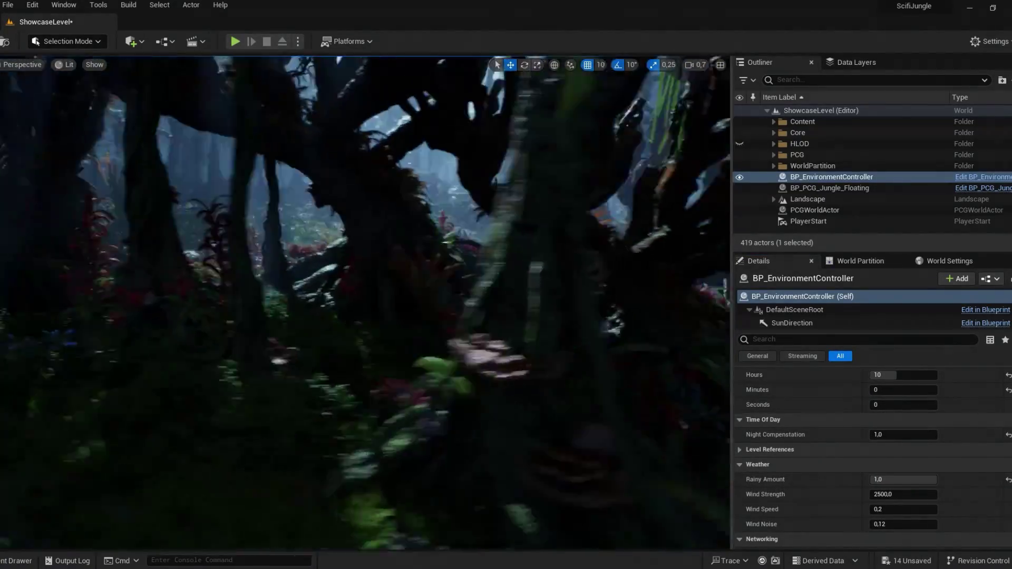
scroll(885, 456, up, 1)
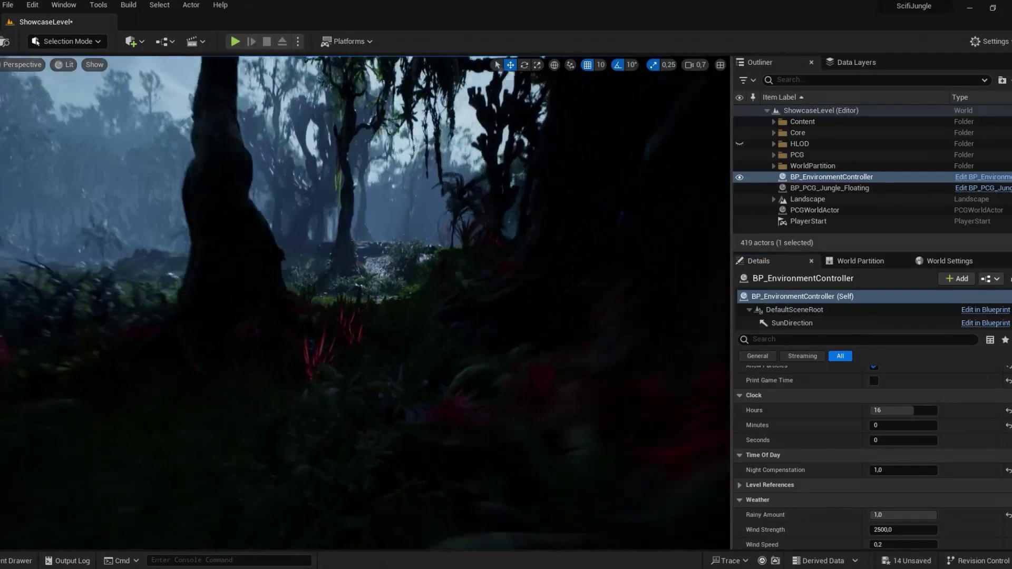
- Turn off UsePlasma on MI_PlanetB and undo the BaseOpacity change
key(F11)
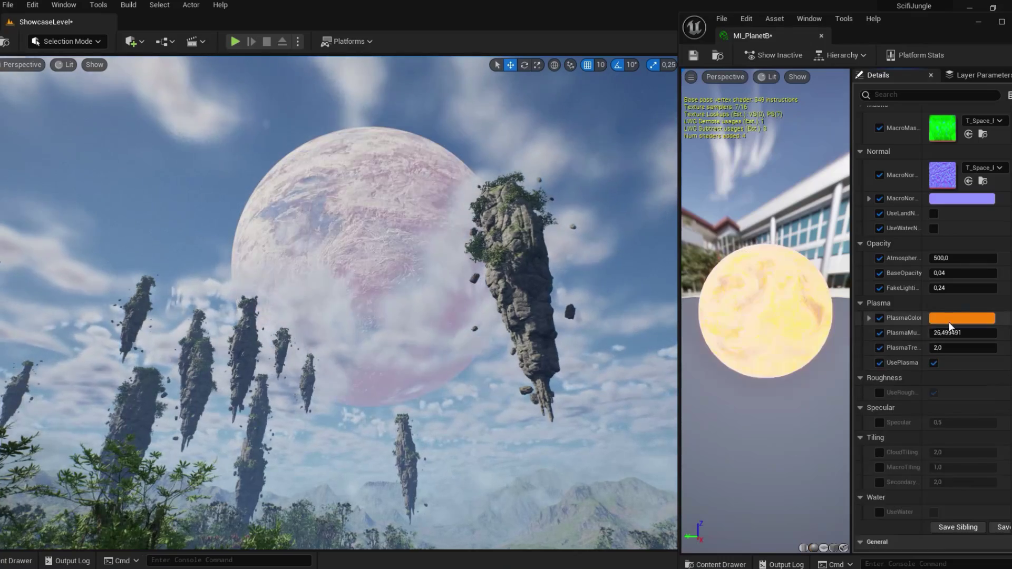
click(901, 548)
click(879, 276)
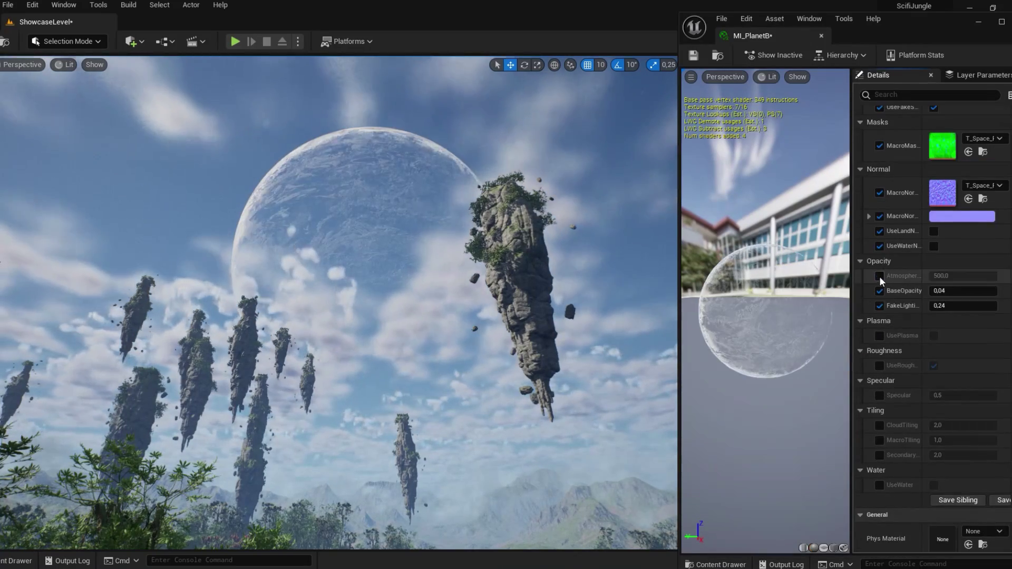
key(ctrl+z)
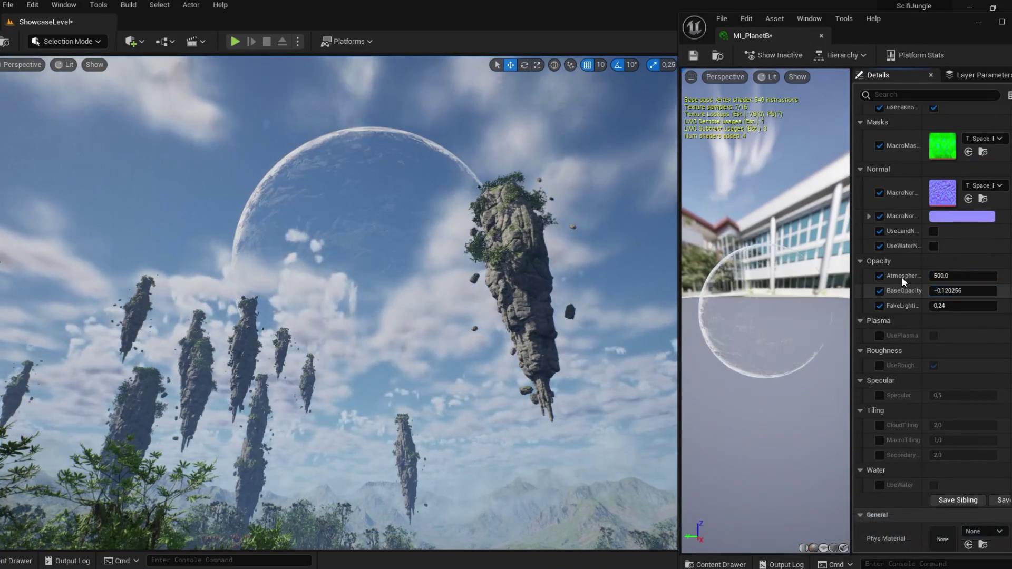
key(ctrl+z)
- Enable UseWater and set the planet's WaterColor to a near-white lavender
scroll(899, 296, up, 2)
scroll(903, 341, down, 5)
scroll(875, 396, down, 2)
click(943, 391)
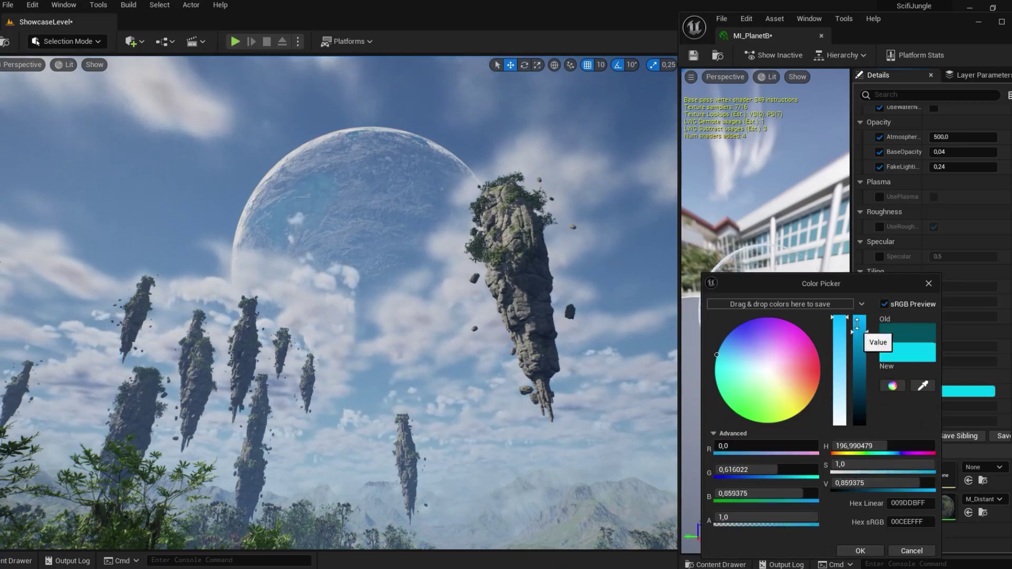
click(796, 380)
drag(796, 381, 751, 385)
key(Return)
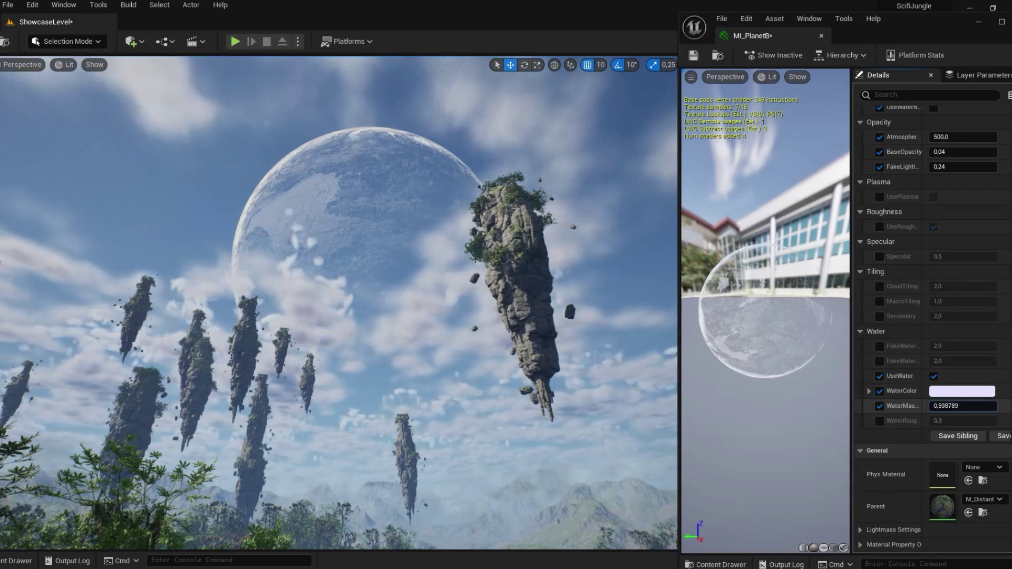
- Retune the cloud parameters, dragging the secondary cloud value down toward zero
scroll(913, 359, up, 3)
scroll(914, 359, up, 4)
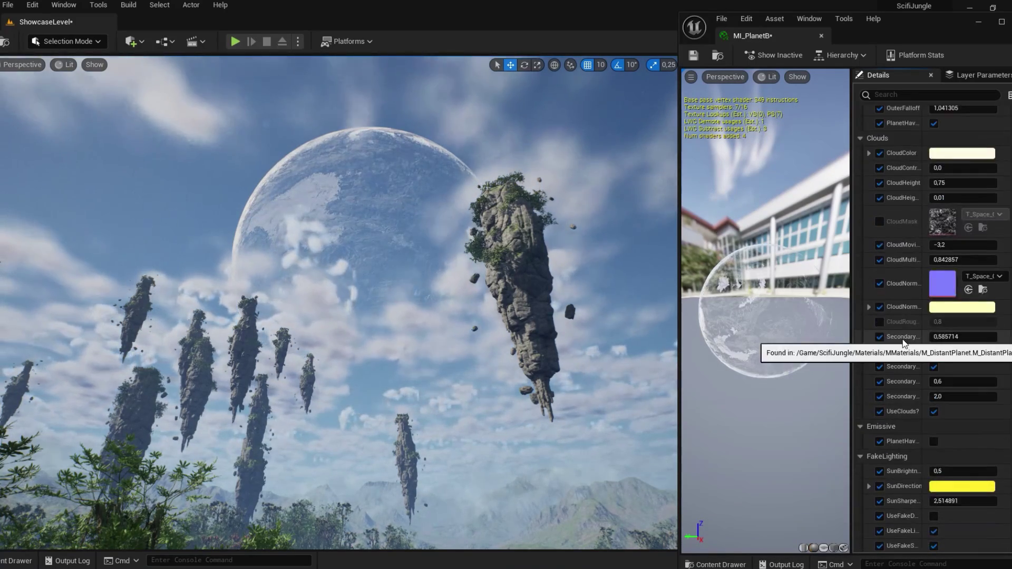
scroll(914, 359, up, 3)
drag(963, 372, 938, 373)
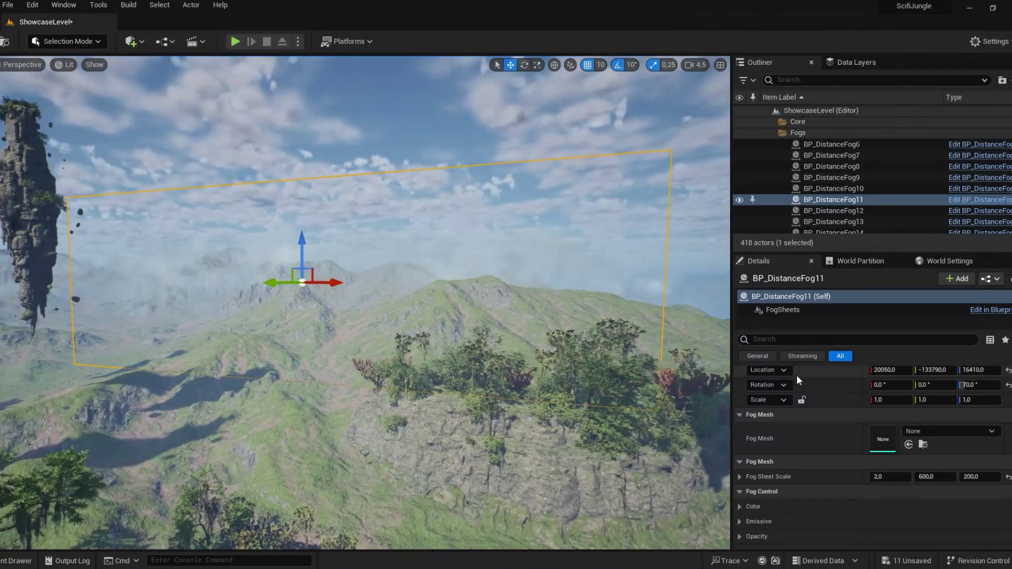
- Keep BP_DistanceFog11's colour white by cancelling the pink tint preview
click(906, 469)
click(729, 355)
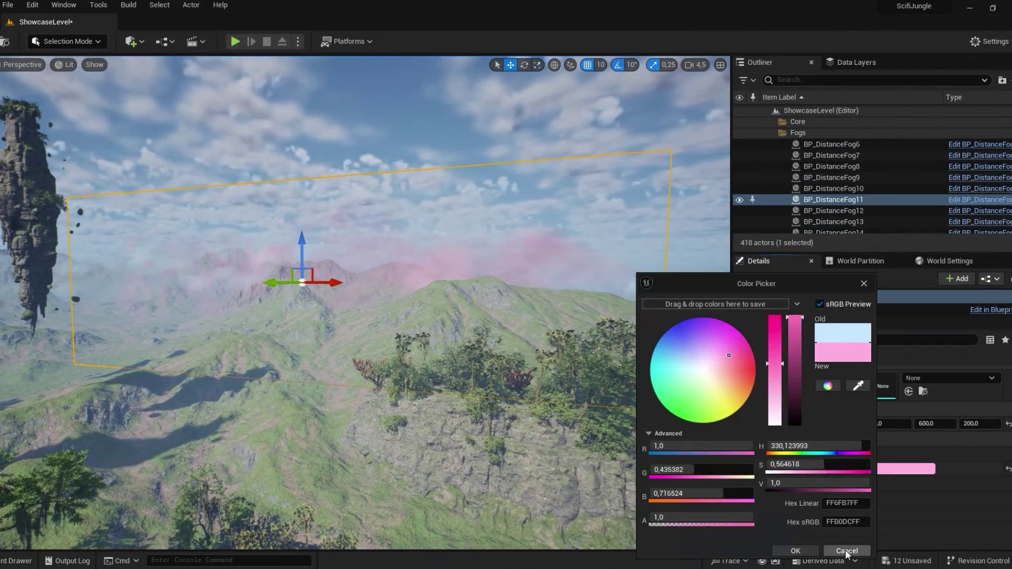
click(847, 551)
- Undo the fog's scale and shape edits and frame the fog volume in view
scroll(830, 453, down, 5)
scroll(825, 463, down, 3)
key(ctrl+z)
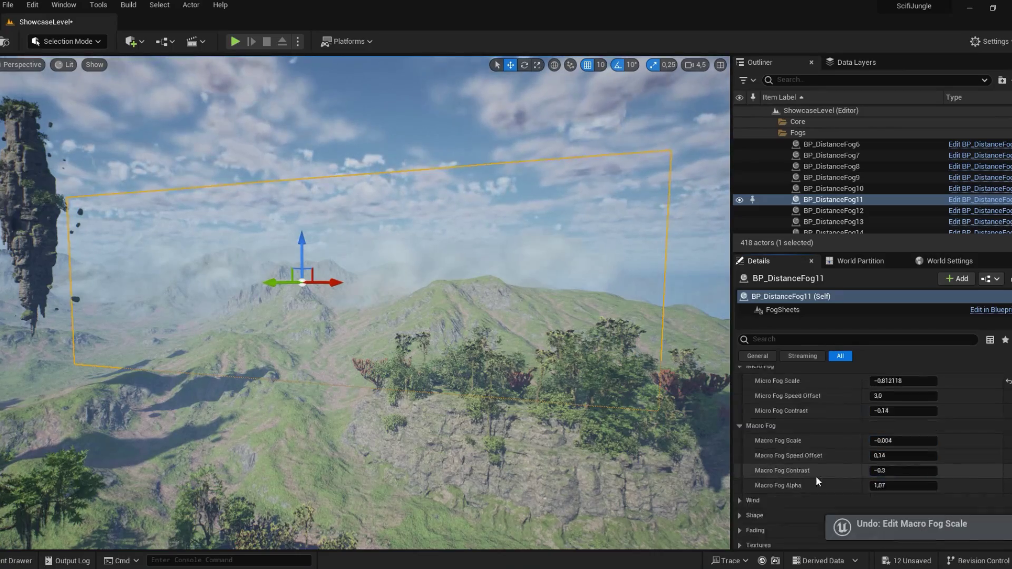
scroll(819, 482, down, 3)
key(ctrl+z)
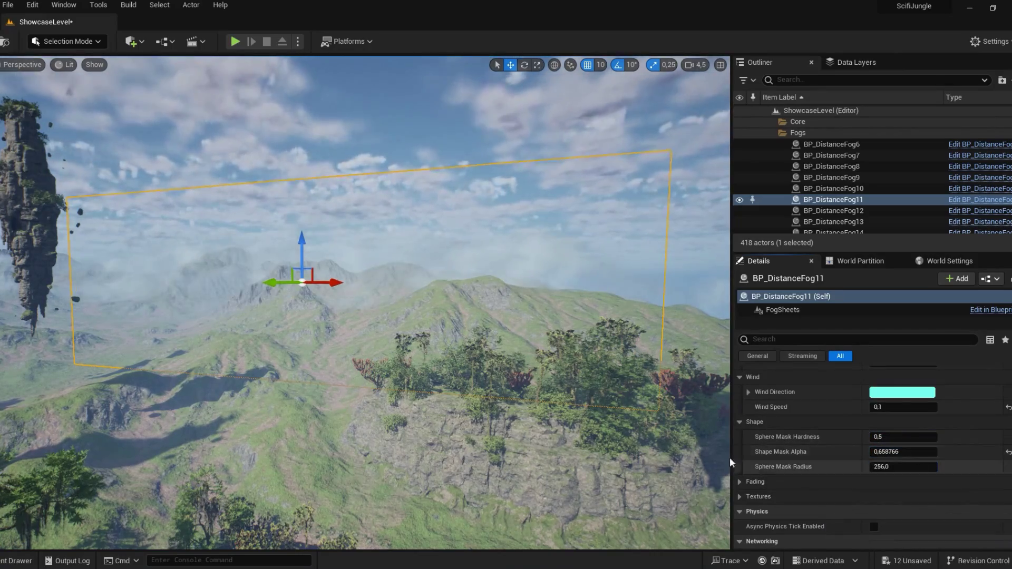
key(f)
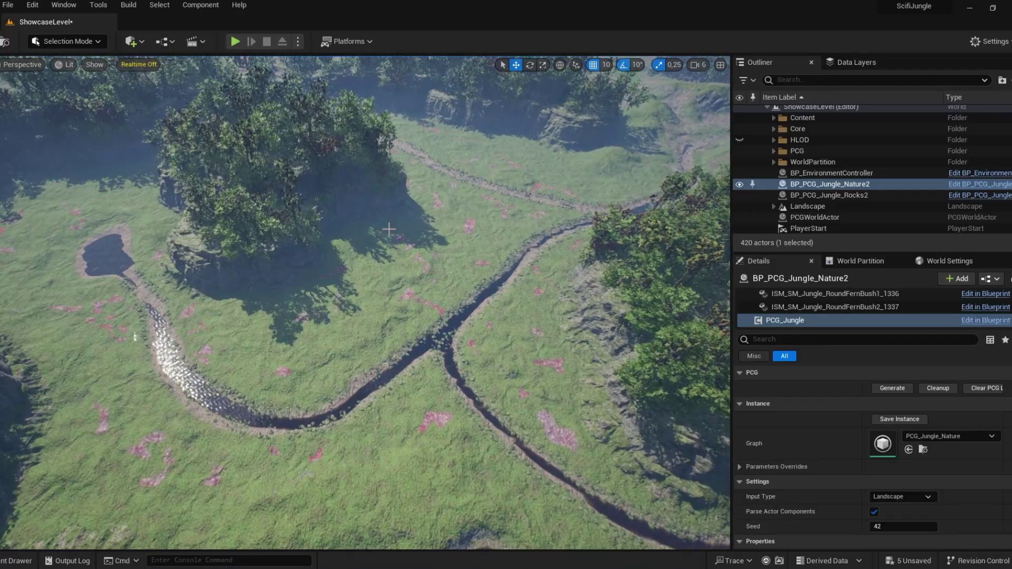
double_click(829, 195)
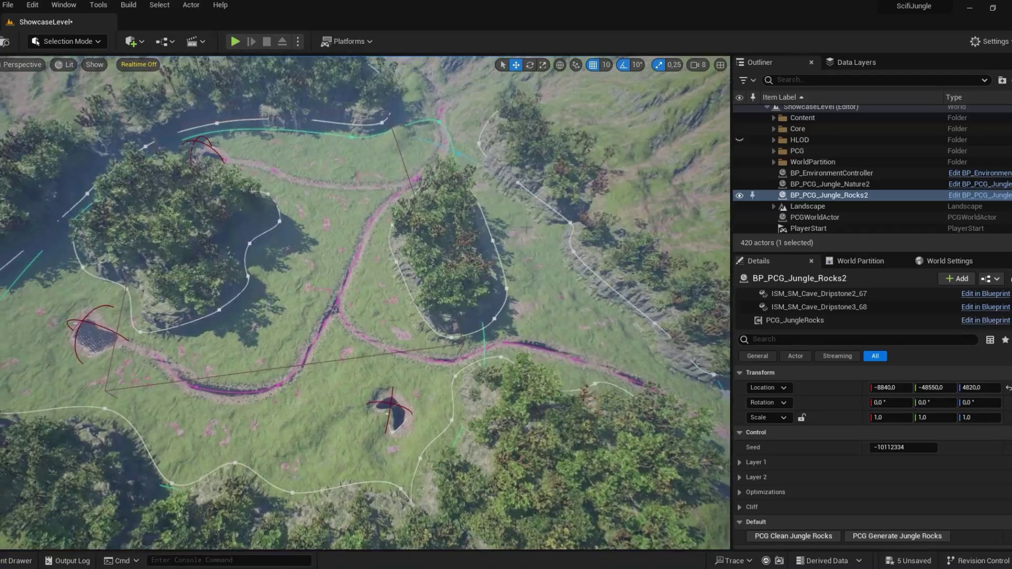
click(601, 260)
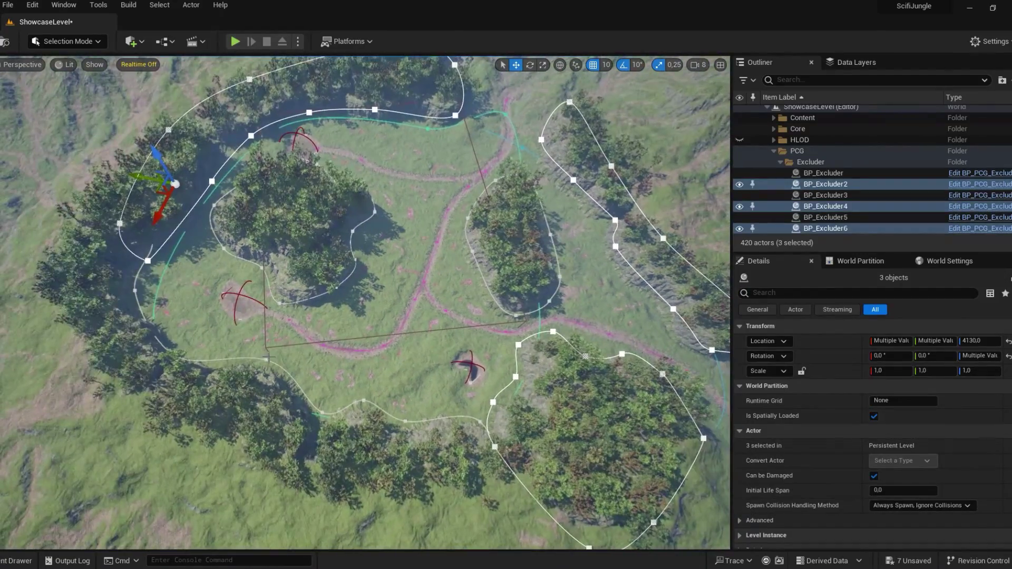
ctrl+click(266, 359)
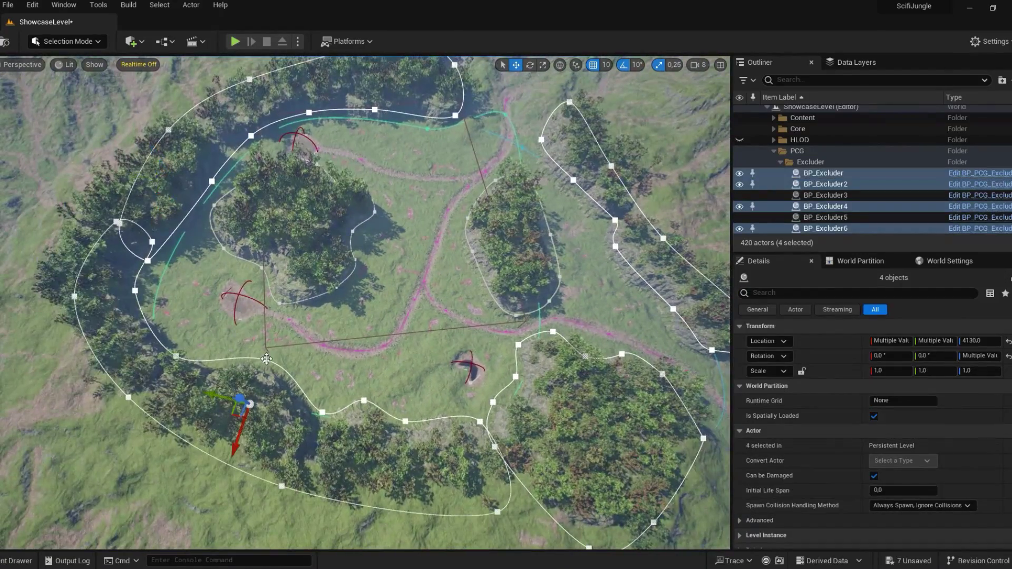
ctrl+click(281, 308)
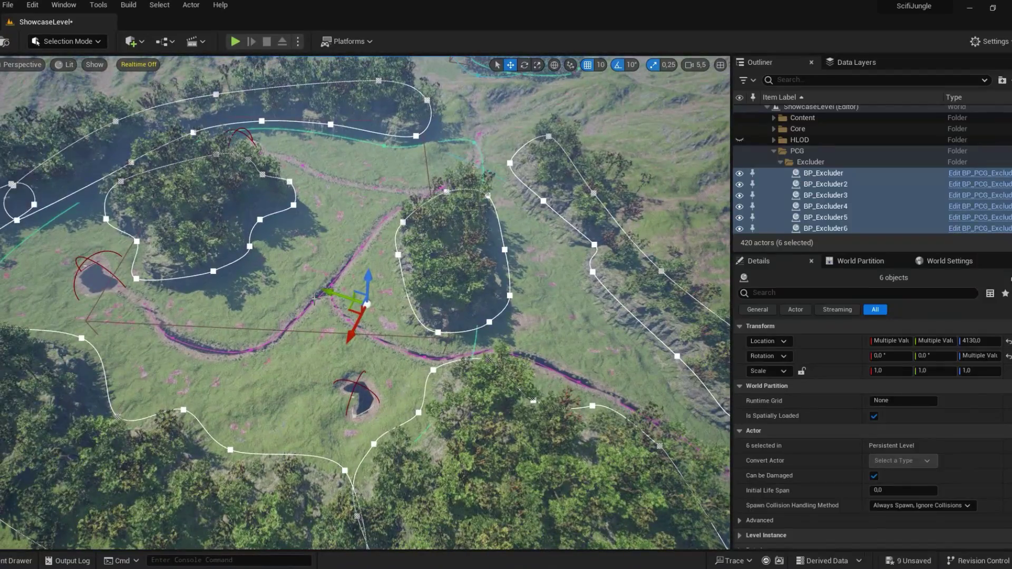
click(314, 298)
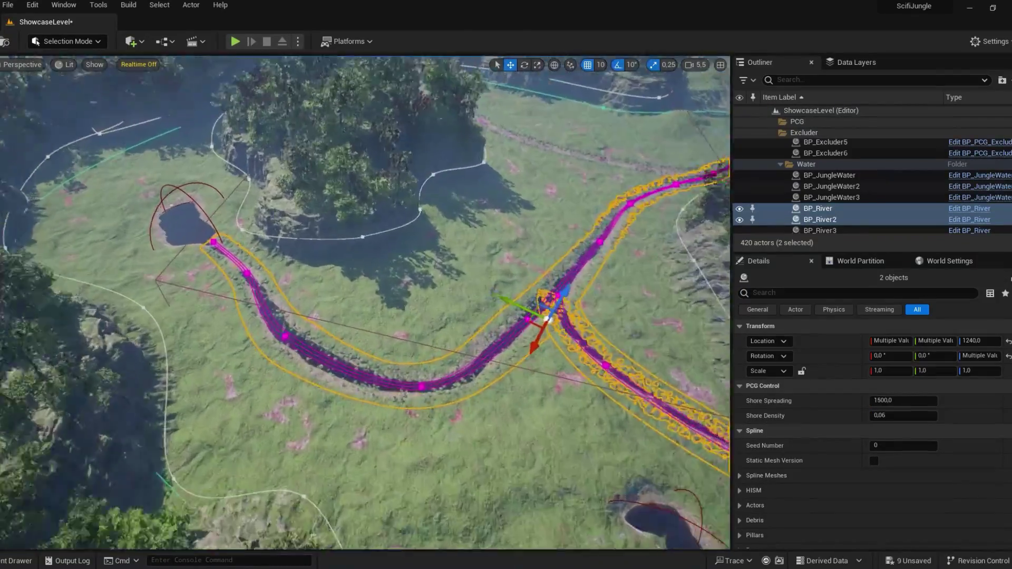
right_drag(422, 355, 312, 275)
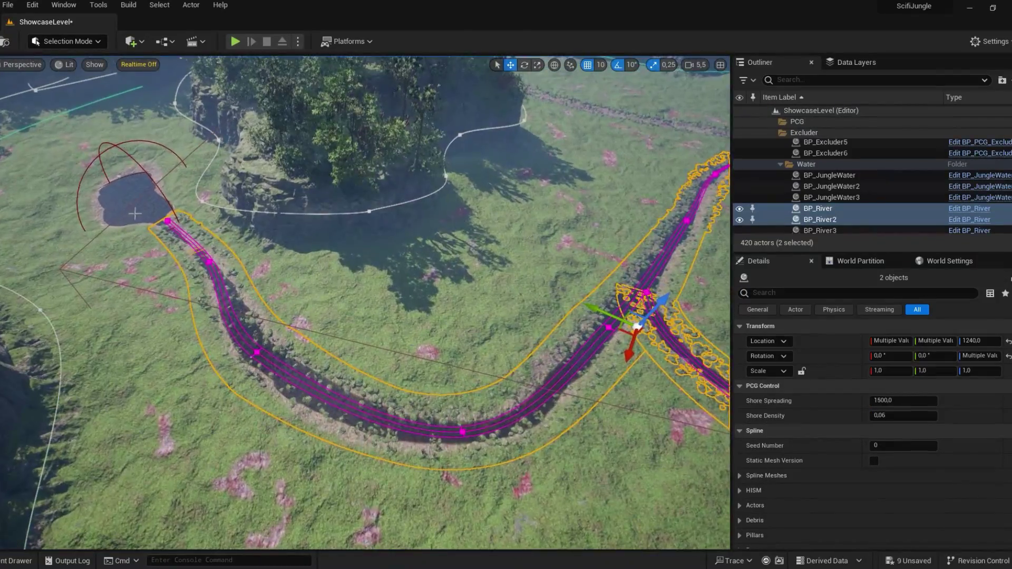
key(Down)
key(Down)
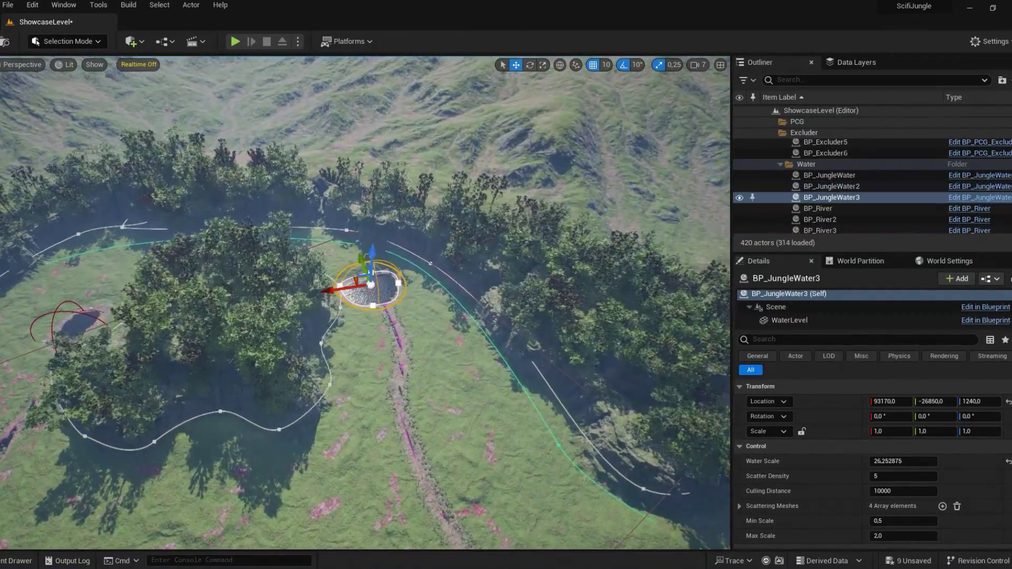
right_drag(421, 317, 400, 295)
scroll(863, 163, up, 2)
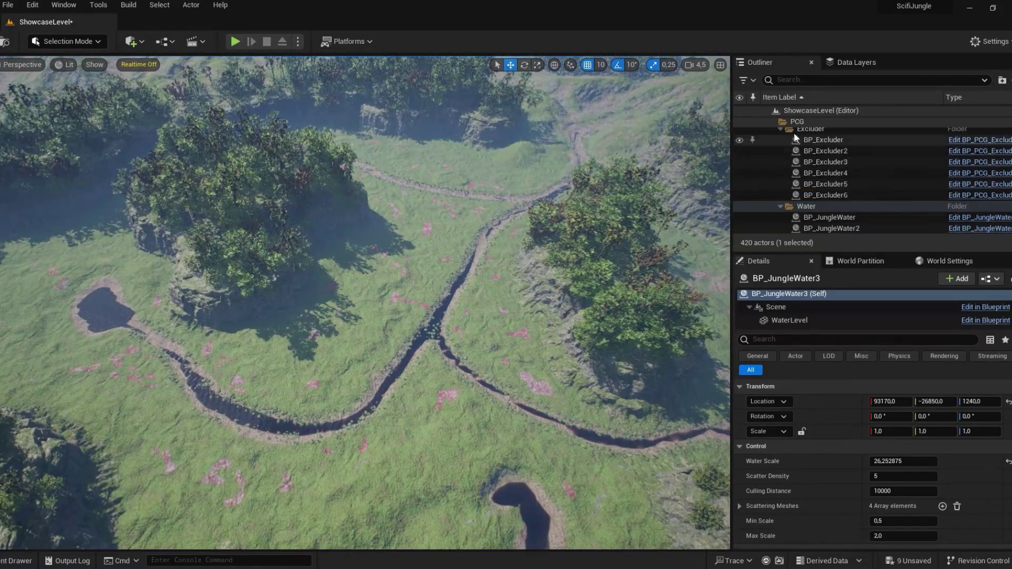
- Fly the view to BP_PCG_Jungle_Rocks and regenerate the jungle rocks
click(780, 129)
click(780, 139)
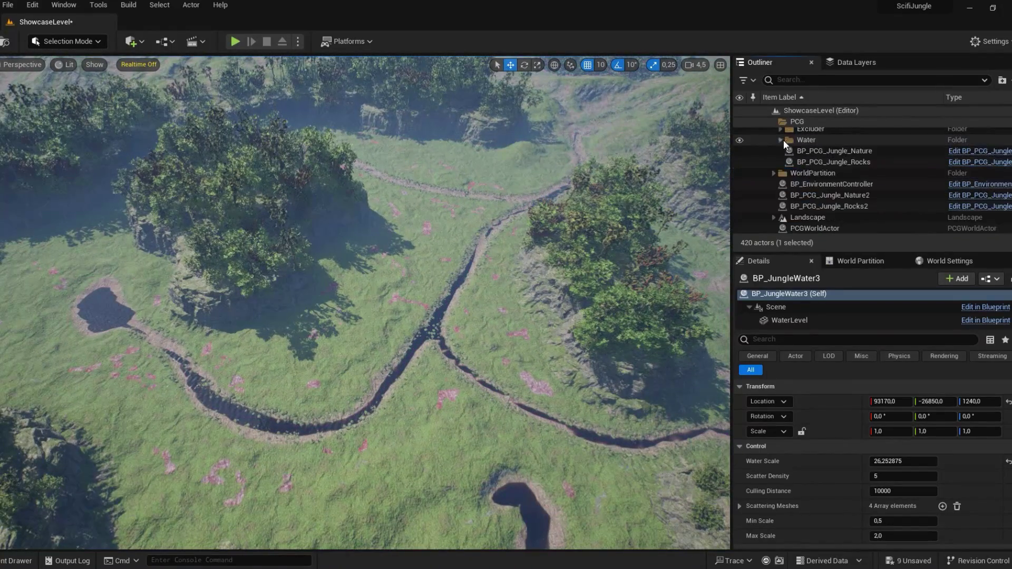
double_click(823, 162)
scroll(834, 461, down, 2)
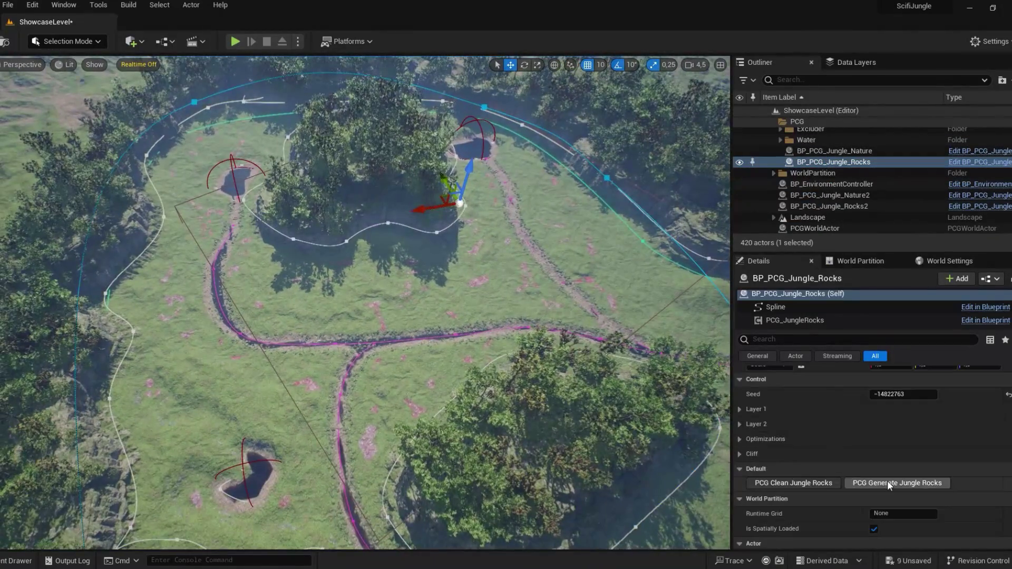
click(889, 484)
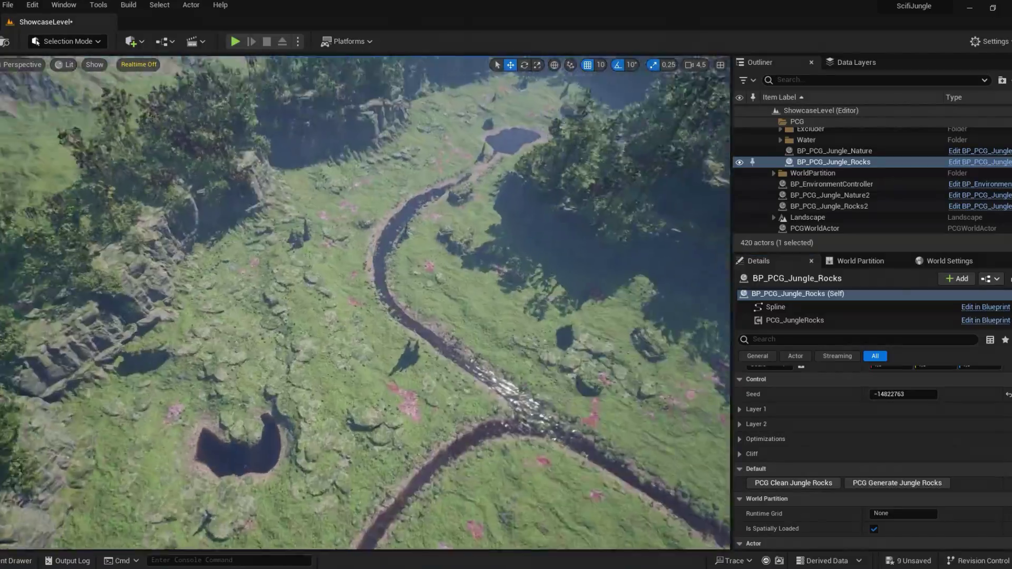
scroll(364, 303, up, 2)
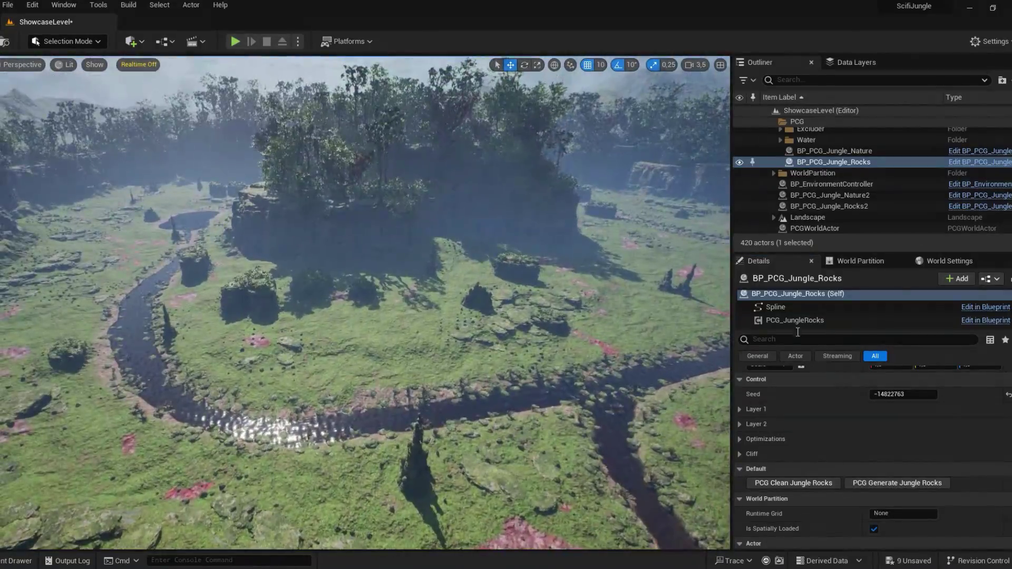
- Open the PCG_Jungle_Nature graph from BP_PCG_Jungle_Nature's PCG_Jungle component
double_click(889, 153)
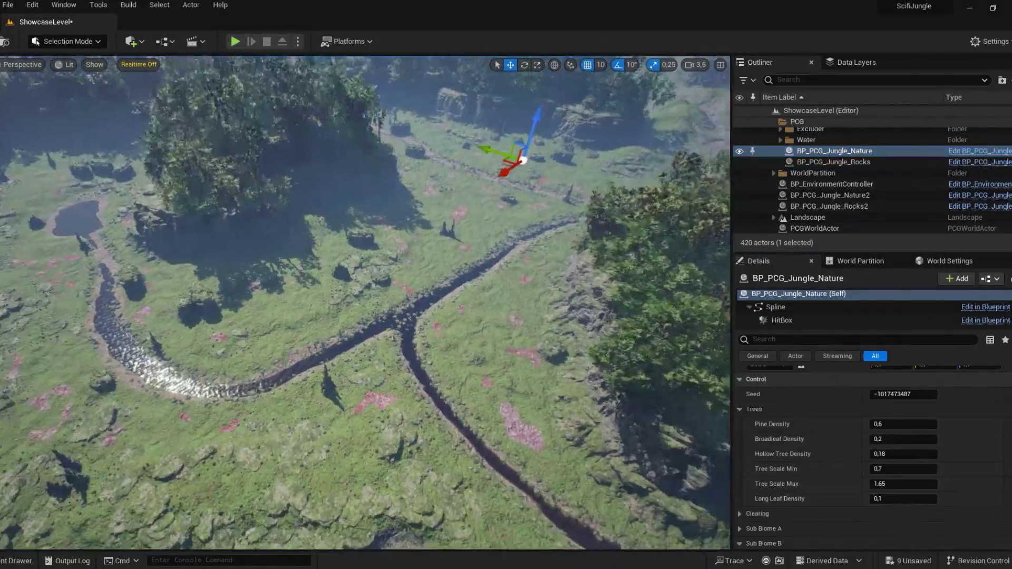
scroll(836, 455, down, 5)
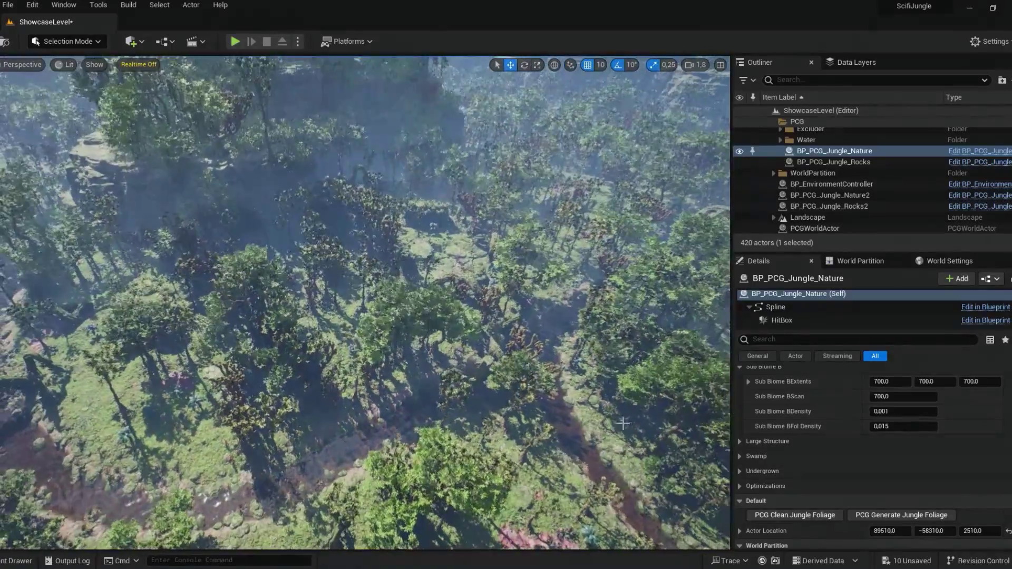
scroll(845, 316, down, 1)
click(845, 320)
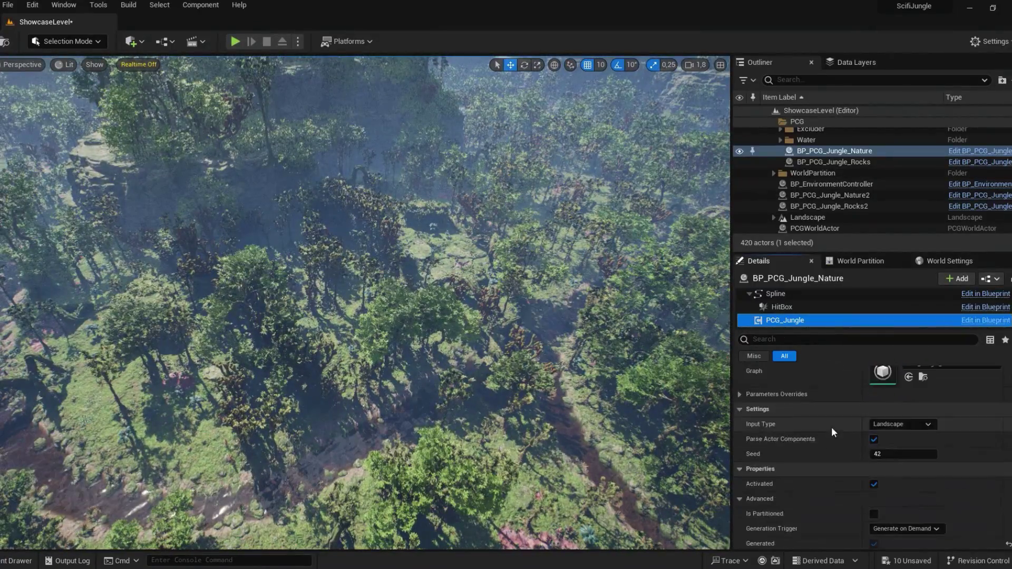
scroll(832, 432, up, 1)
double_click(882, 400)
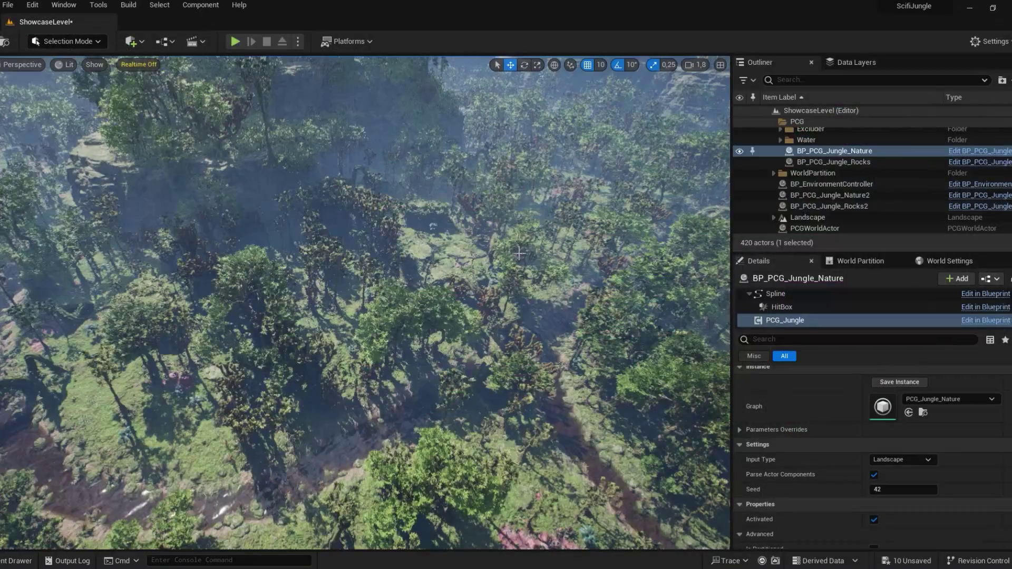
- Open the PCG_Jungle_Rocks graph from the rocks generator's PCG_JungleRocks component
click(833, 161)
scroll(860, 422, up, 2)
click(880, 320)
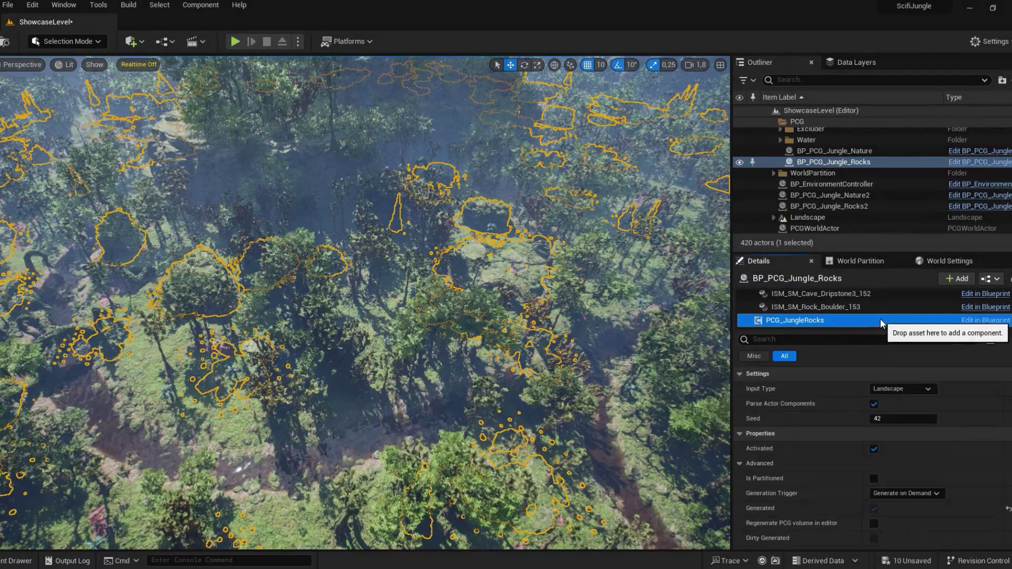
scroll(880, 401, up, 2)
double_click(878, 435)
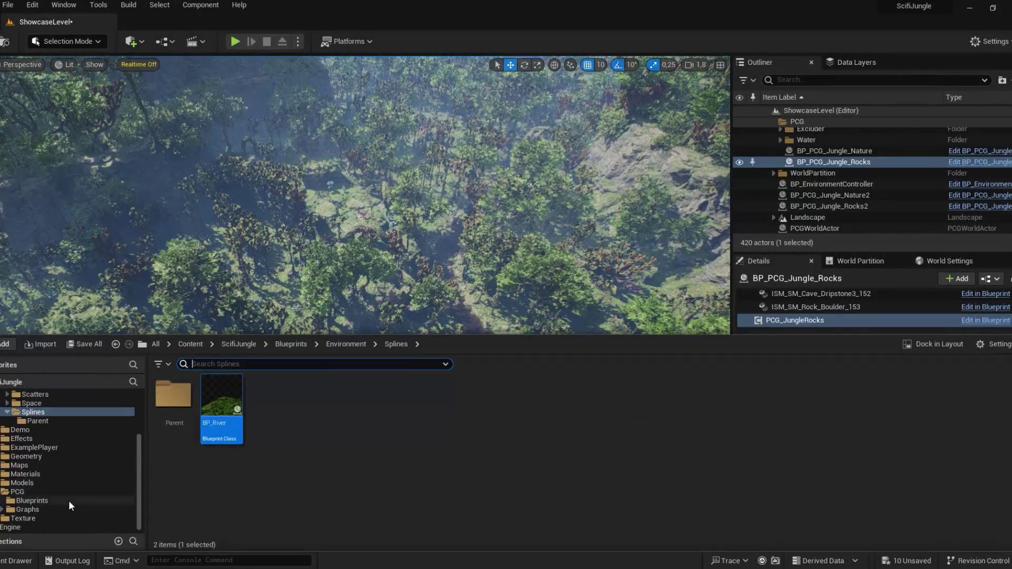
- Drag BP_PCG_Jungle_Floating from the PCG Blueprints folder into the viewport
click(68, 501)
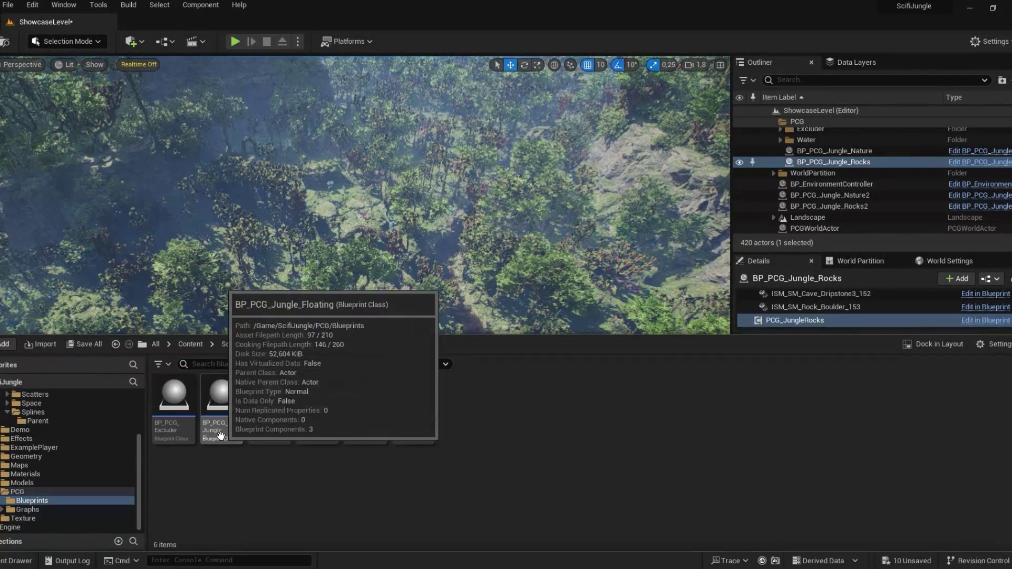
drag(365, 305, 366, 305)
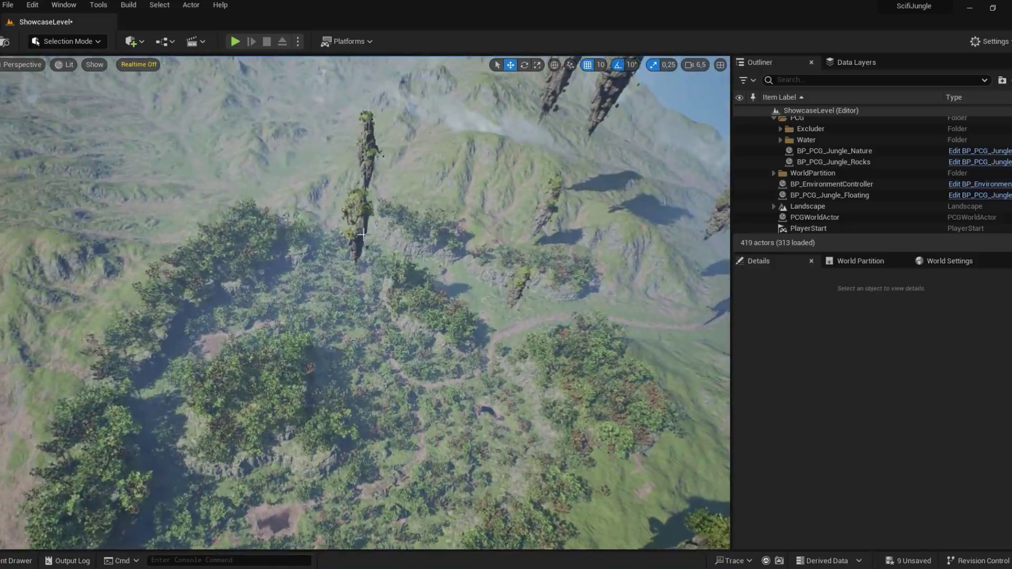
- Set BP_PCG_Jungle_Floating's Main Floaters Primary Density to 0,8
click(829, 195)
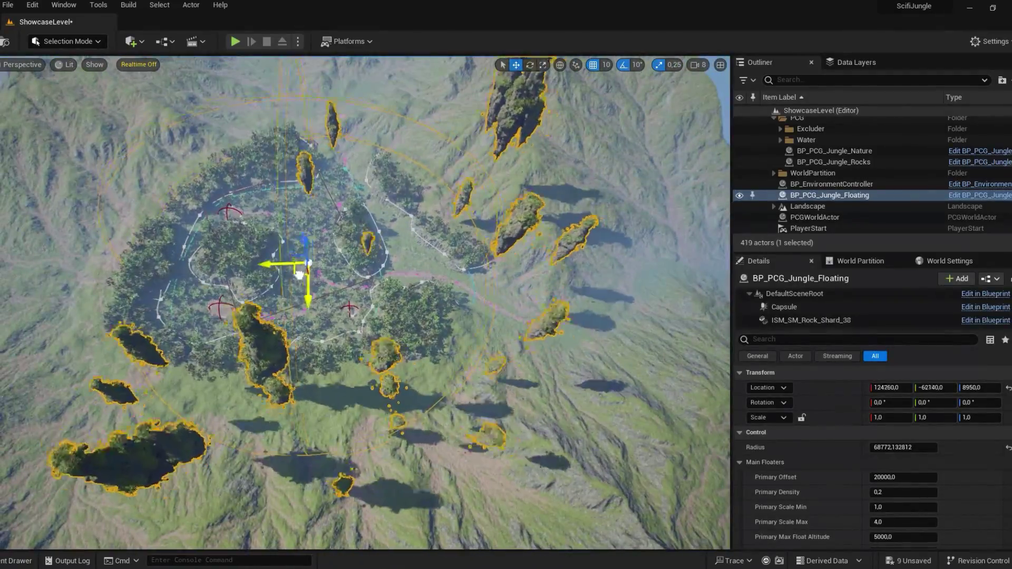
scroll(904, 491, down, 2)
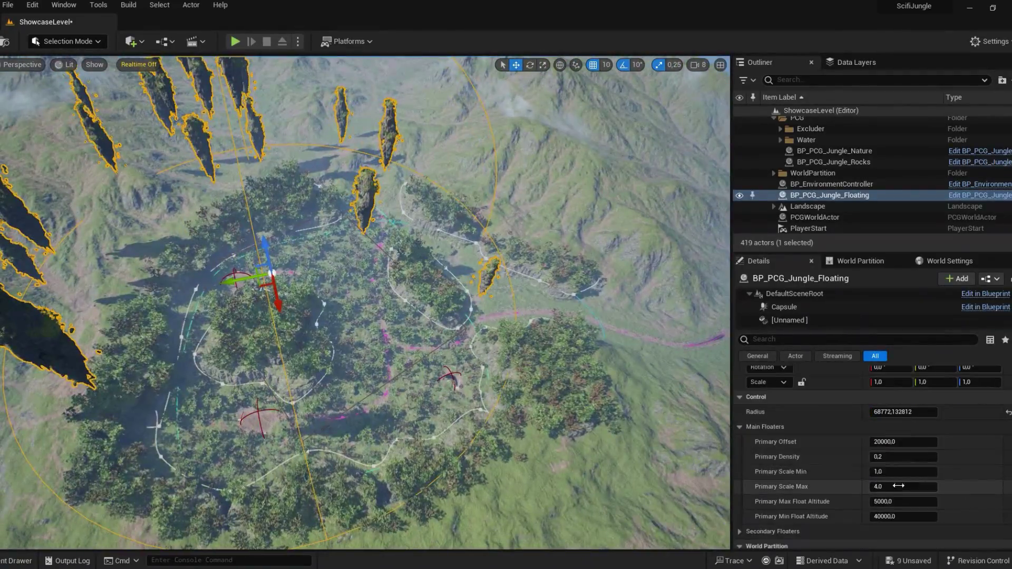
click(907, 457)
key(Return)
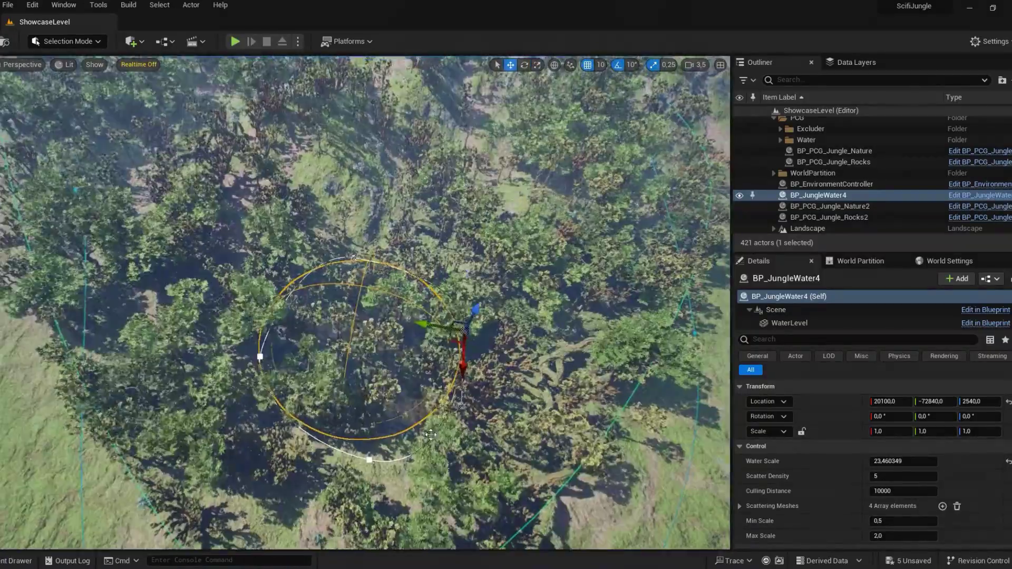
- Select the BP_PCG_Jungle_Nature2 foliage generator
click(430, 435)
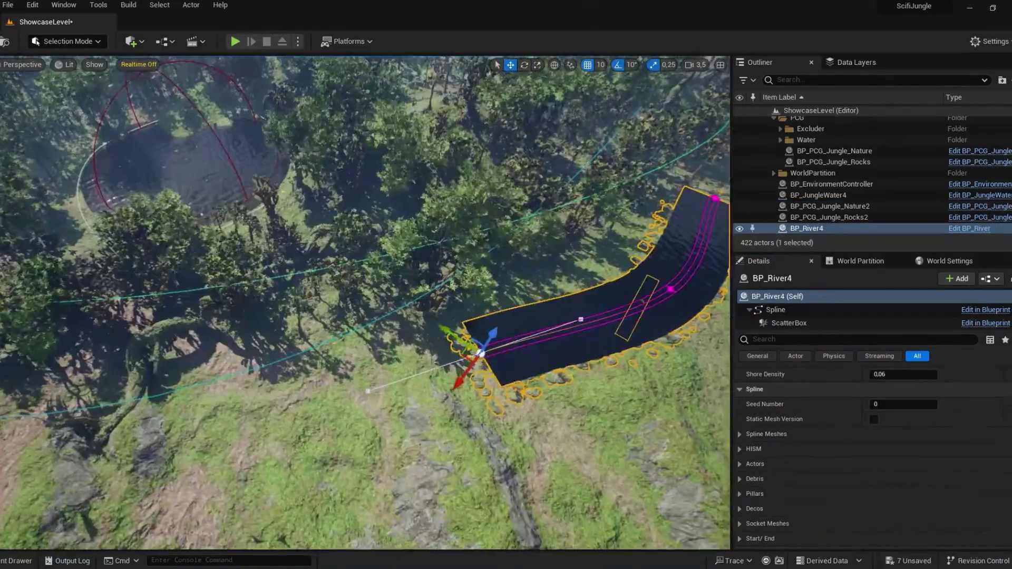
- Select BP_PCG_Jungle_Nature2 and regenerate its jungle foliage
key(e)
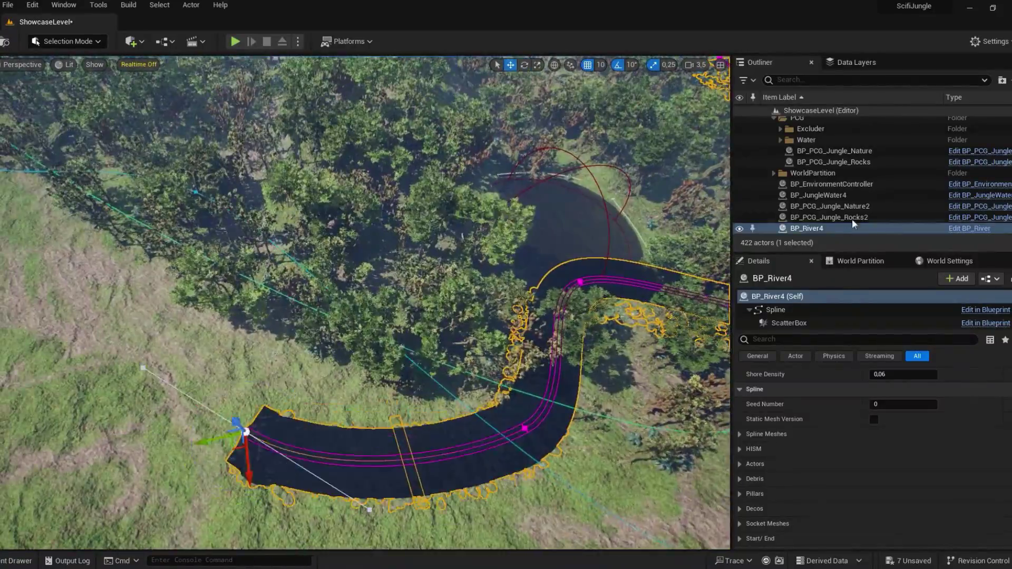
click(830, 206)
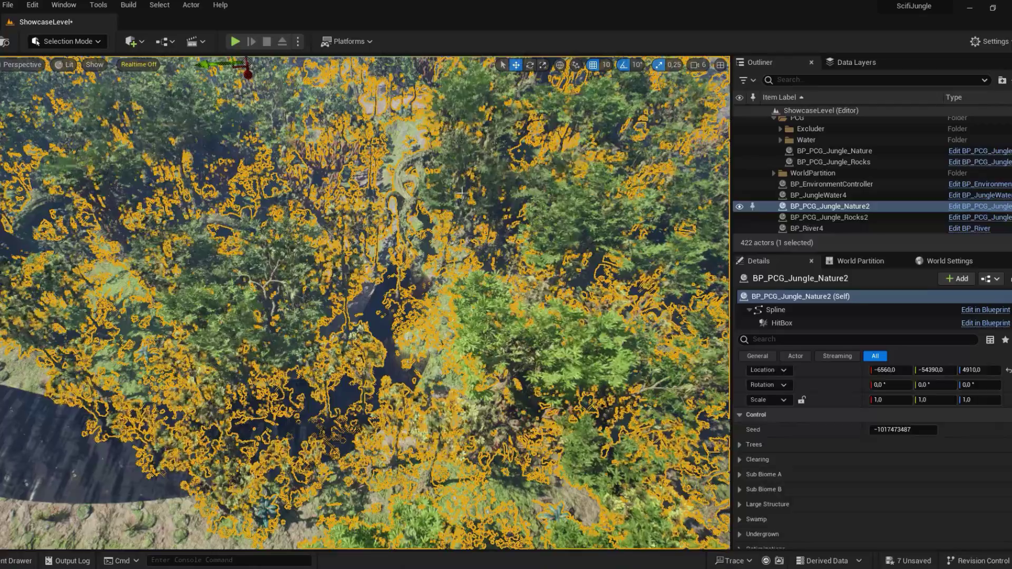
scroll(870, 421, down, 10)
click(889, 454)
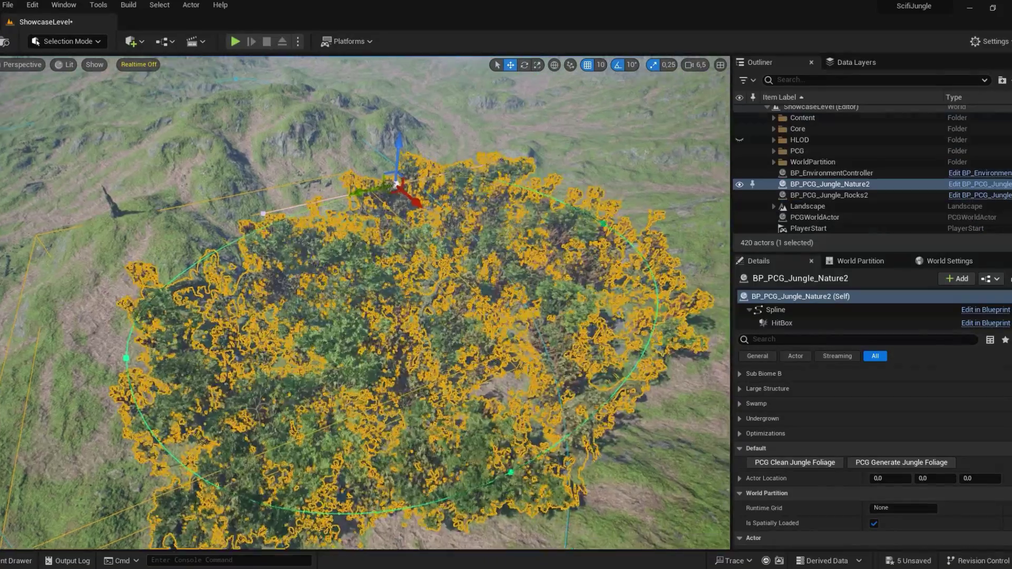
- Set Pine Density 0, Broadleaf Density 0 and Hollow Tree Density 1
scroll(805, 413, up, 5)
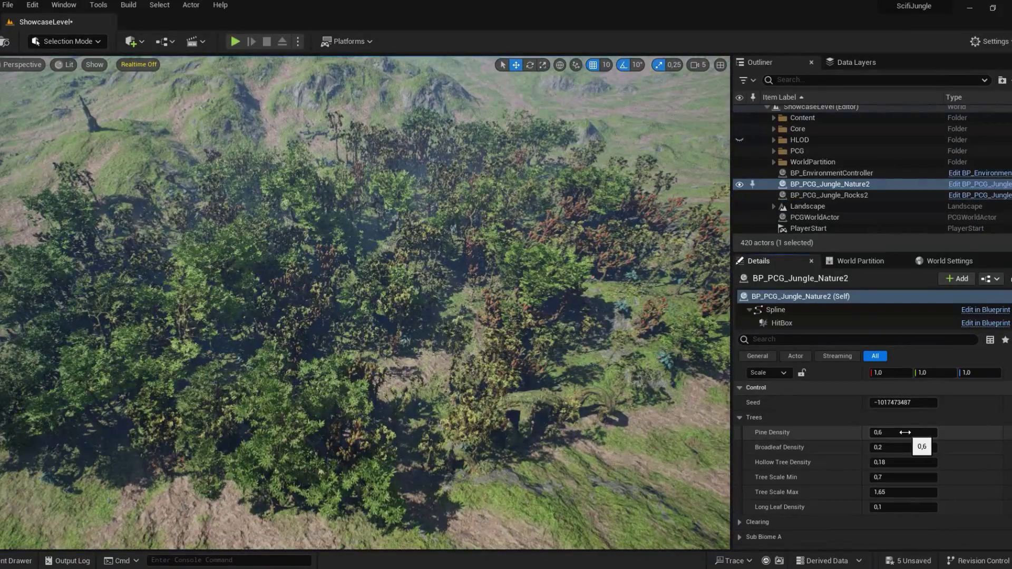
click(905, 433)
text(0)
key(Tab)
text(0)
key(Tab)
text(1)
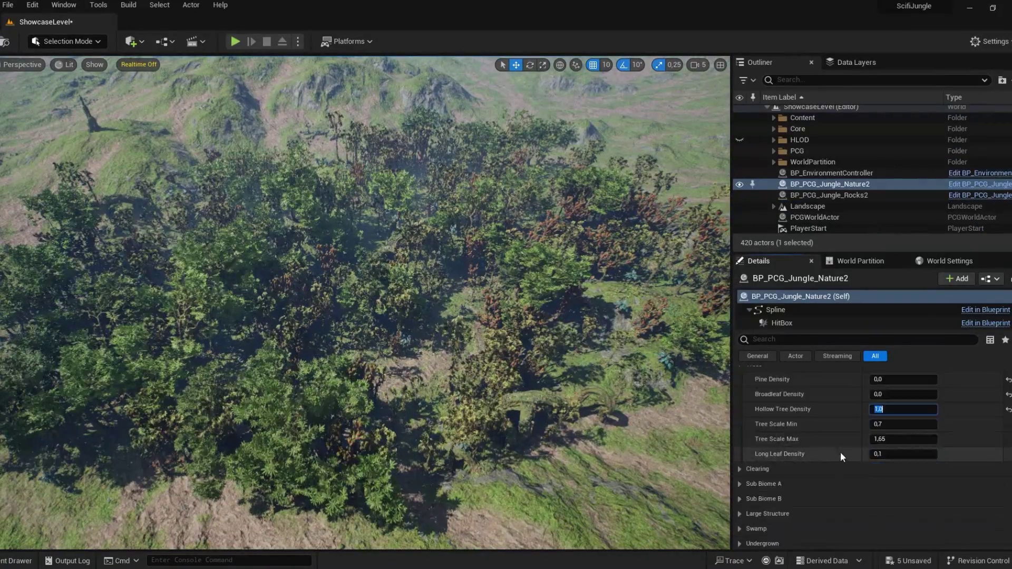
key(Return)
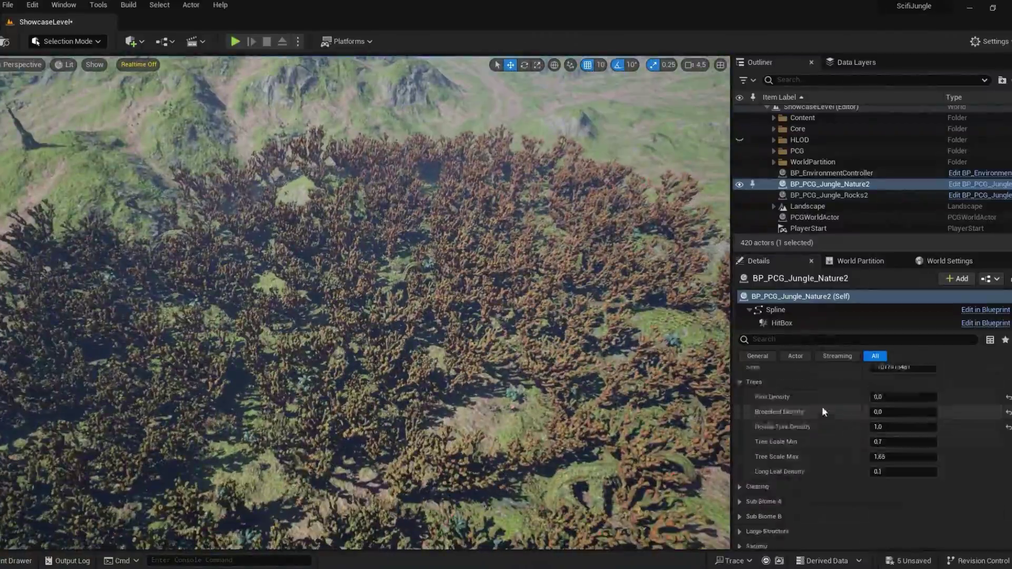
- Raise Undergrown Spore and Sticks Density to 10,0 and regenerate the foliage
scroll(896, 438, down, 2)
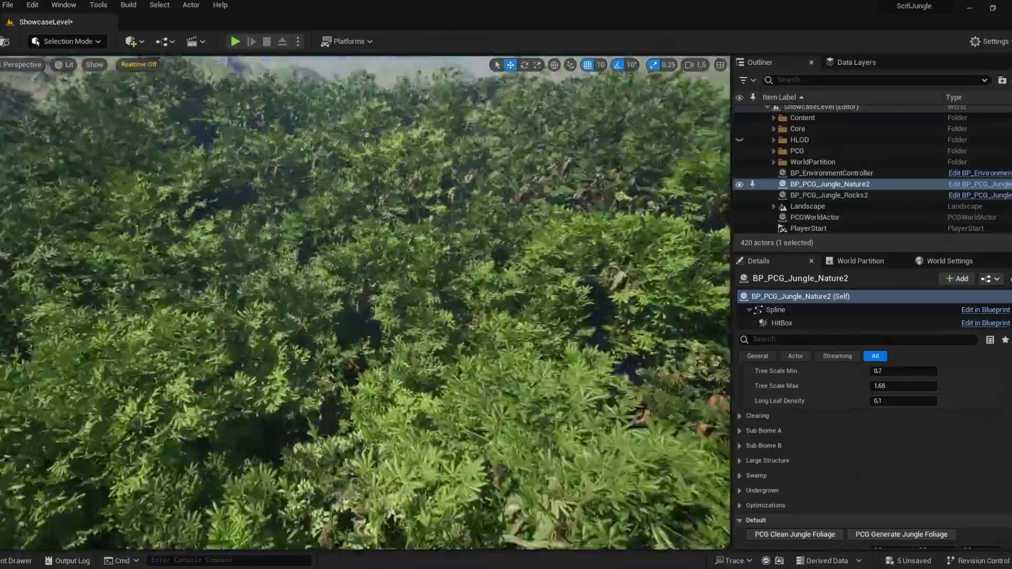
scroll(939, 421, up, 2)
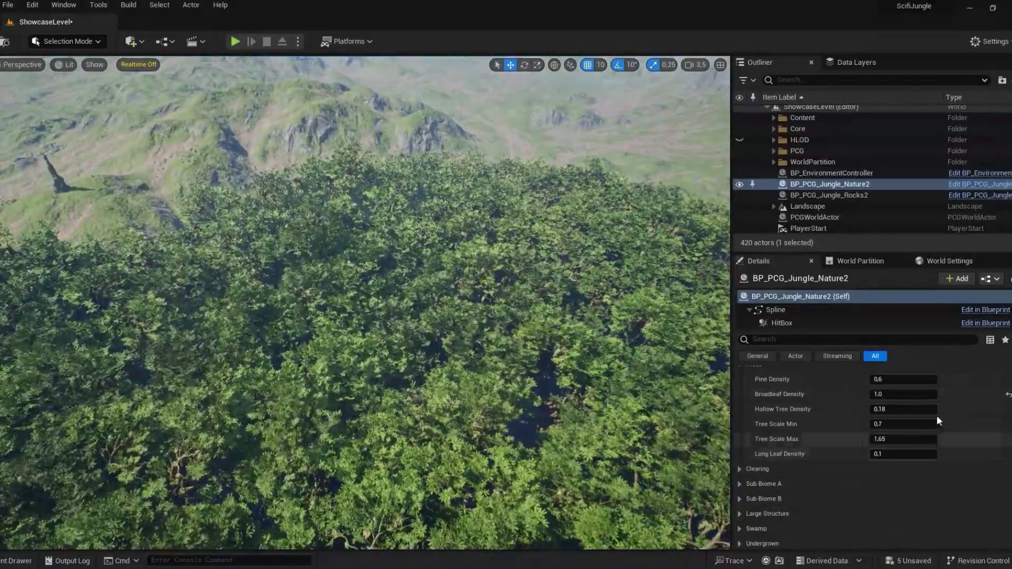
scroll(751, 434, down, 2)
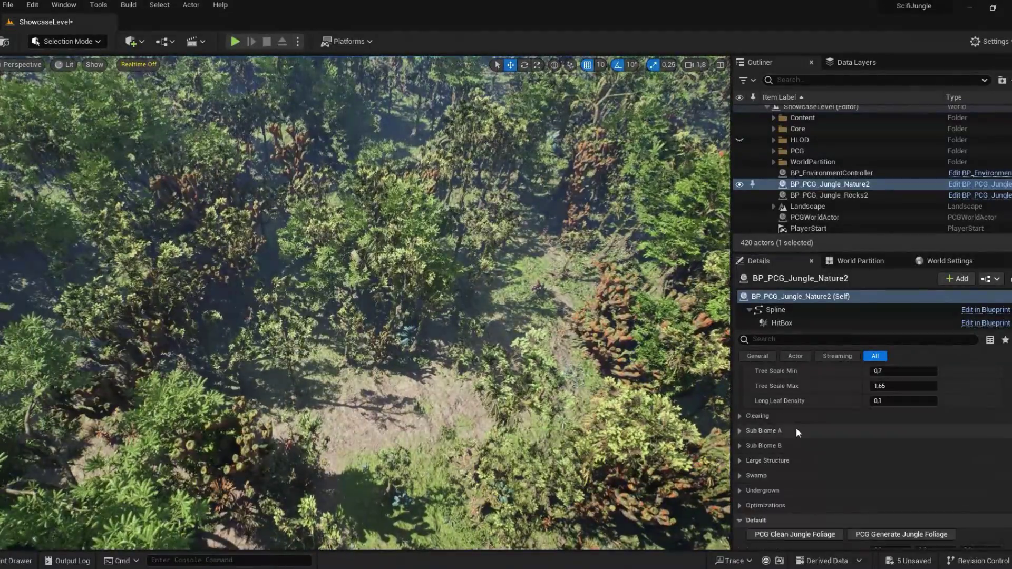
click(798, 457)
click(814, 505)
scroll(818, 469, down, 3)
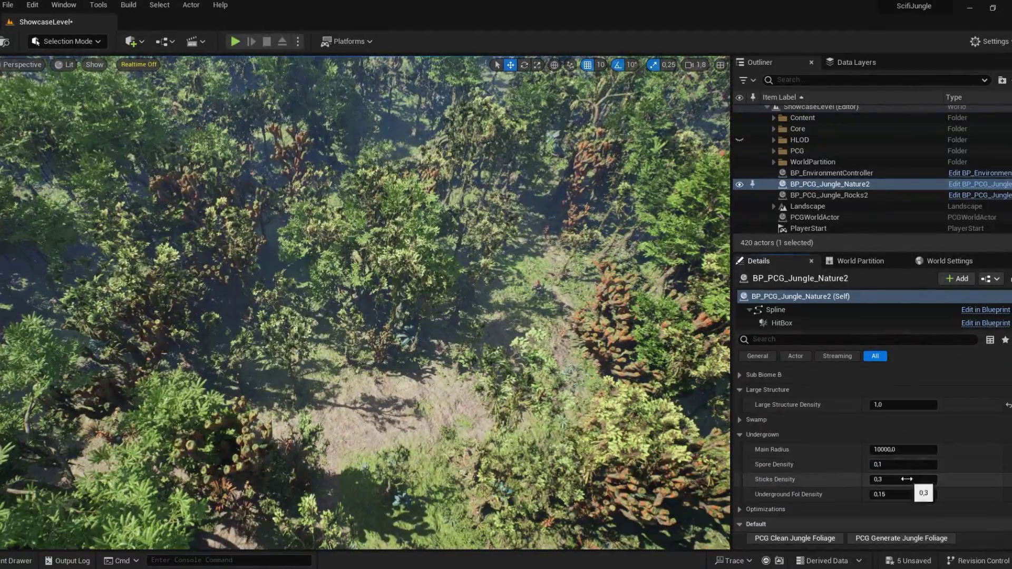
mouse_move(907, 479)
mouse_down()
mouse_move(927, 465)
mouse_move(890, 479)
mouse_move(875, 465)
mouse_up()
click(901, 539)
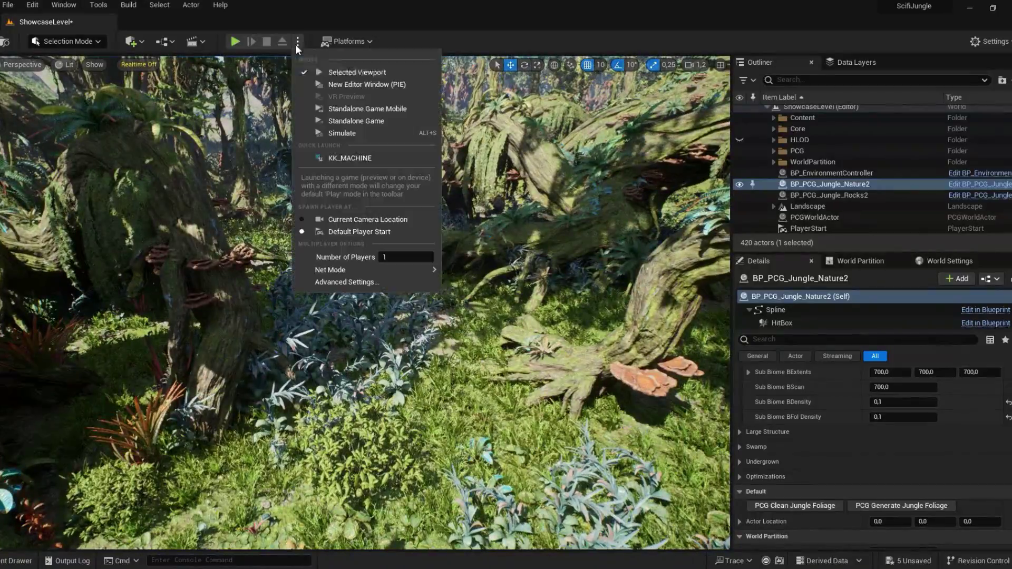
- Play the level in the editor and walk the character through the jungle toward the mossy log
key(alt+p)
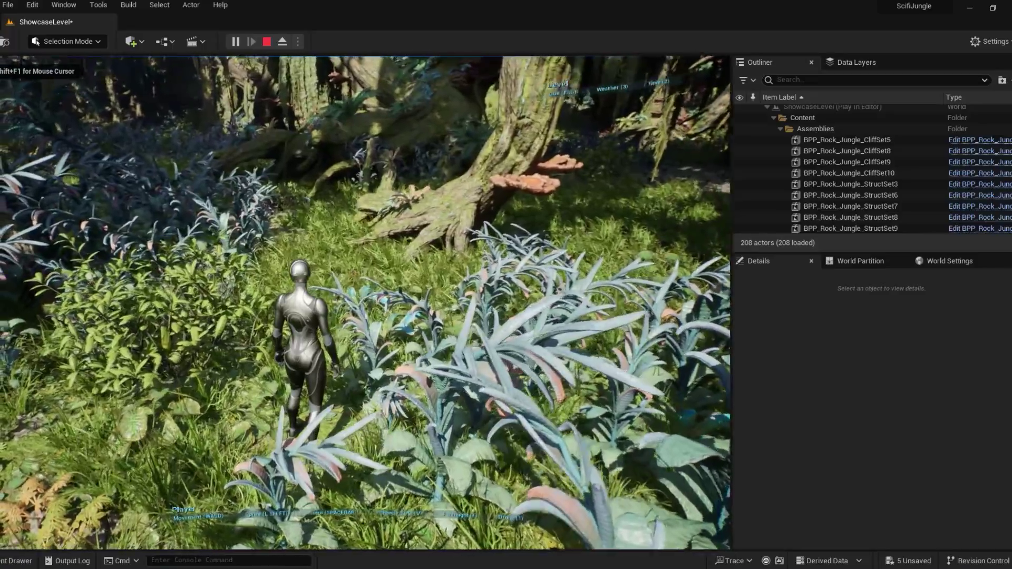
key(w)
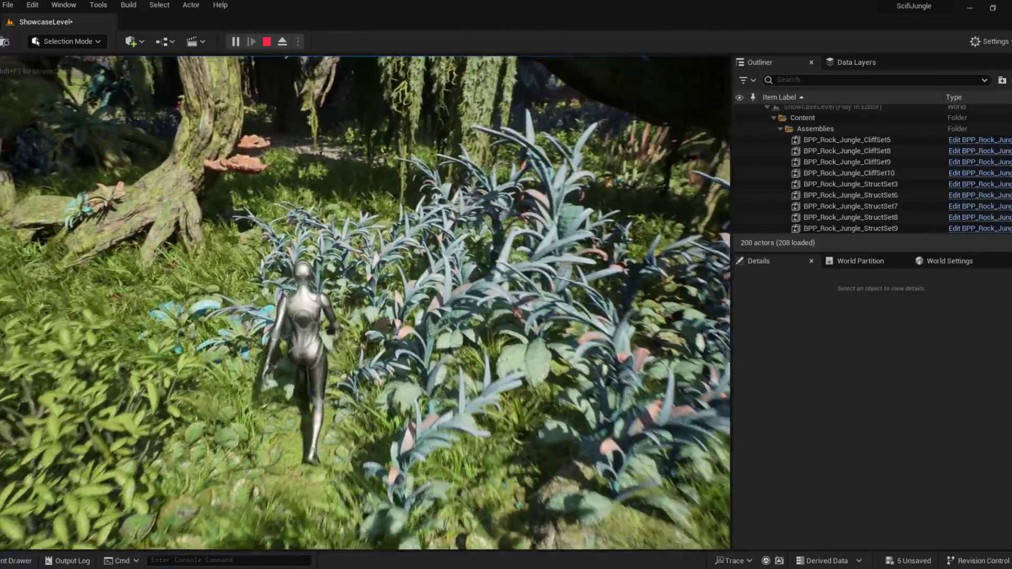
key(w)
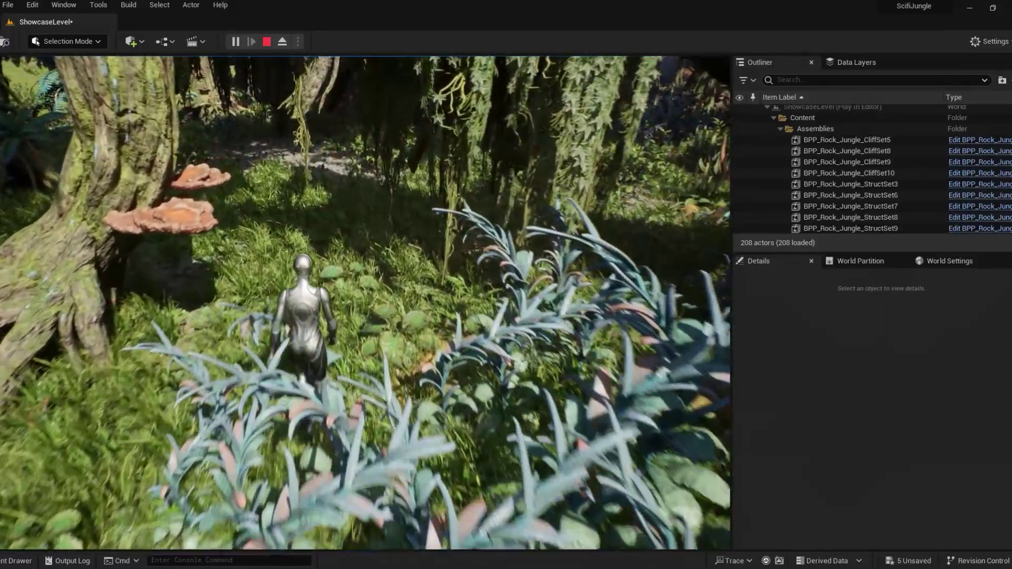
key(w)
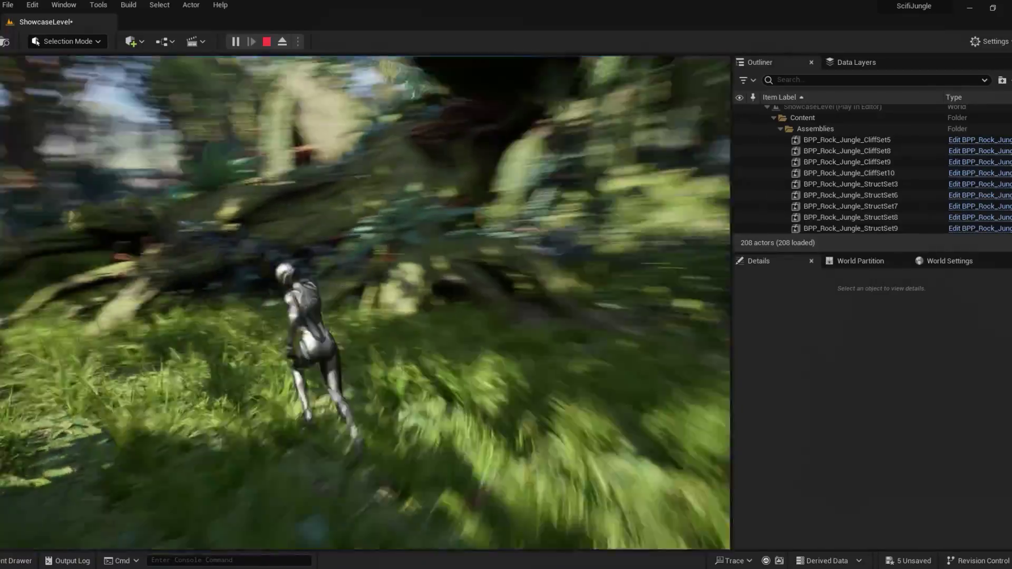
key(w)
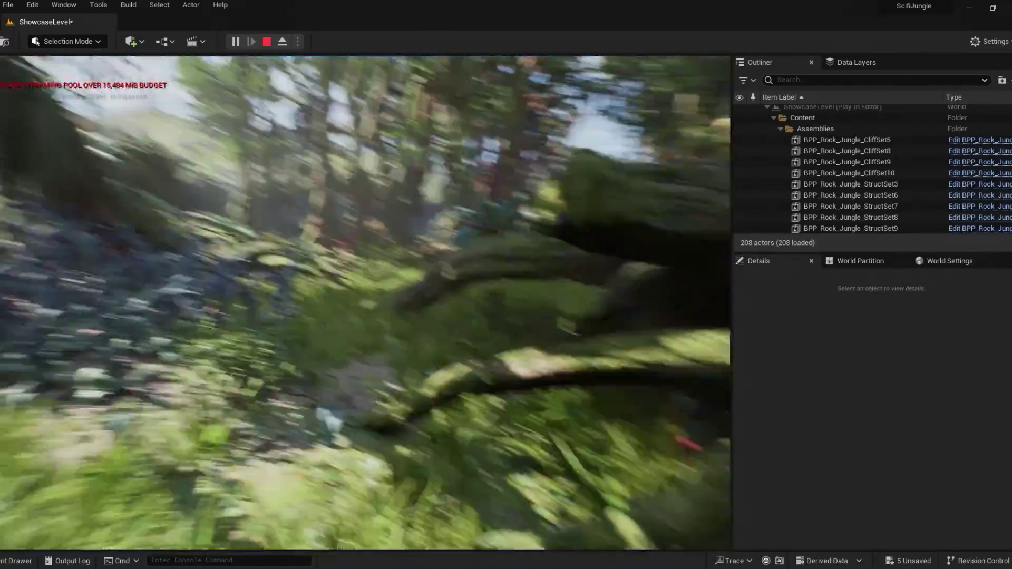
key(w)
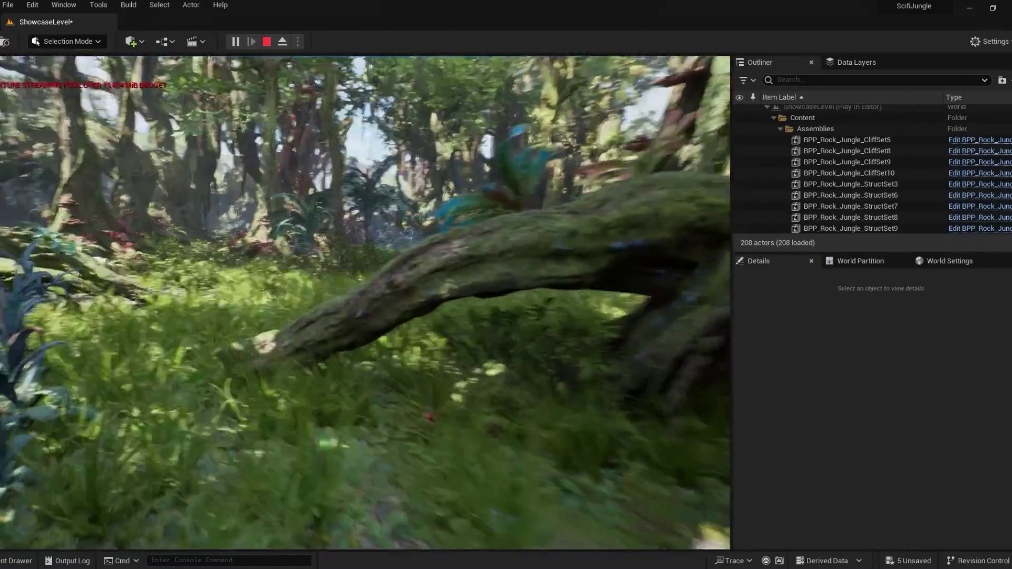